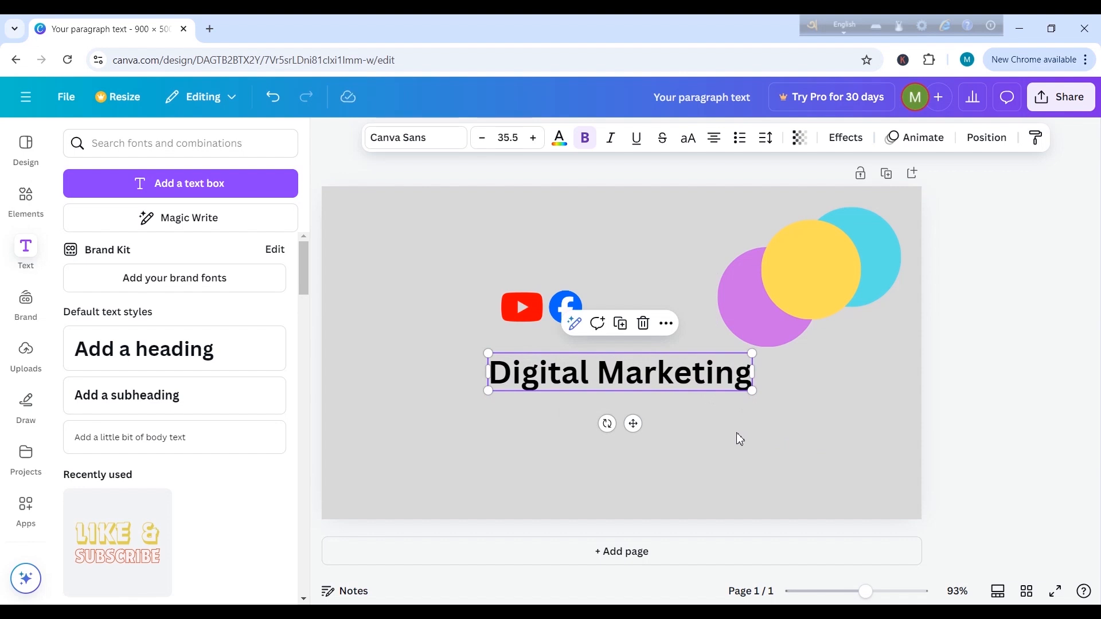
Step: Move the "Digital Marketing" text slightly left below the YouTube and Facebook logos and check its additional options
{"action": "left_click", "coordinate": [738, 438]}
{"action": "left_click_drag", "start_coordinate": [704, 378], "coordinate": [671, 385]}
{"action": "left_click", "coordinate": [705, 445]}
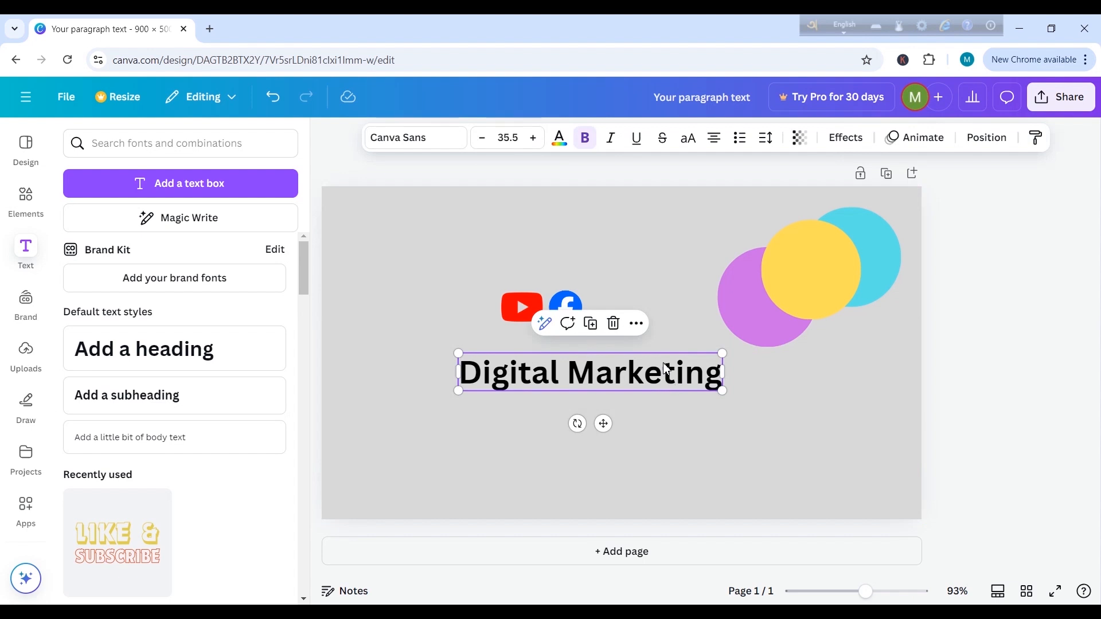
{"action": "left_click", "coordinate": [637, 325]}
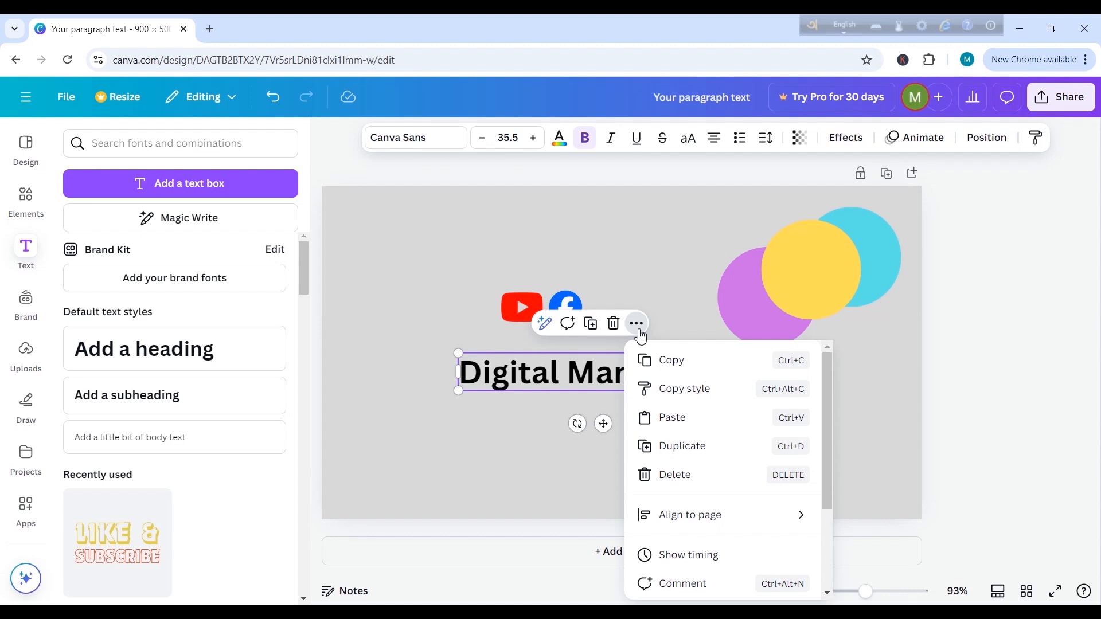
{"action": "left_click", "coordinate": [672, 329]}
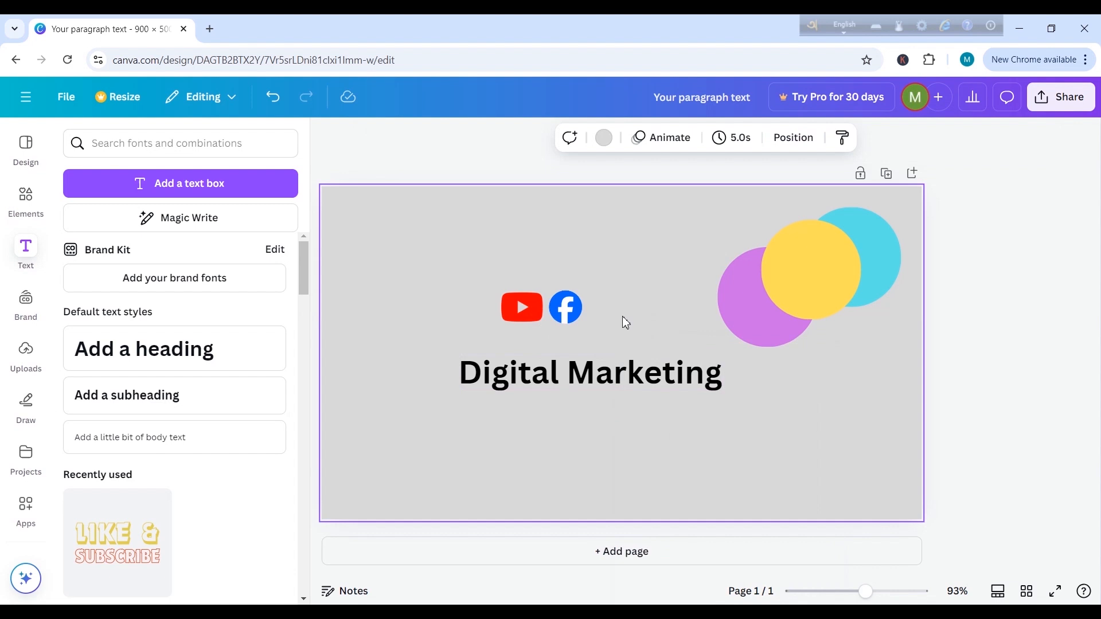
Step: Delete the "Digital Marketing" text and undo the deletion
{"action": "left_click", "coordinate": [638, 356]}
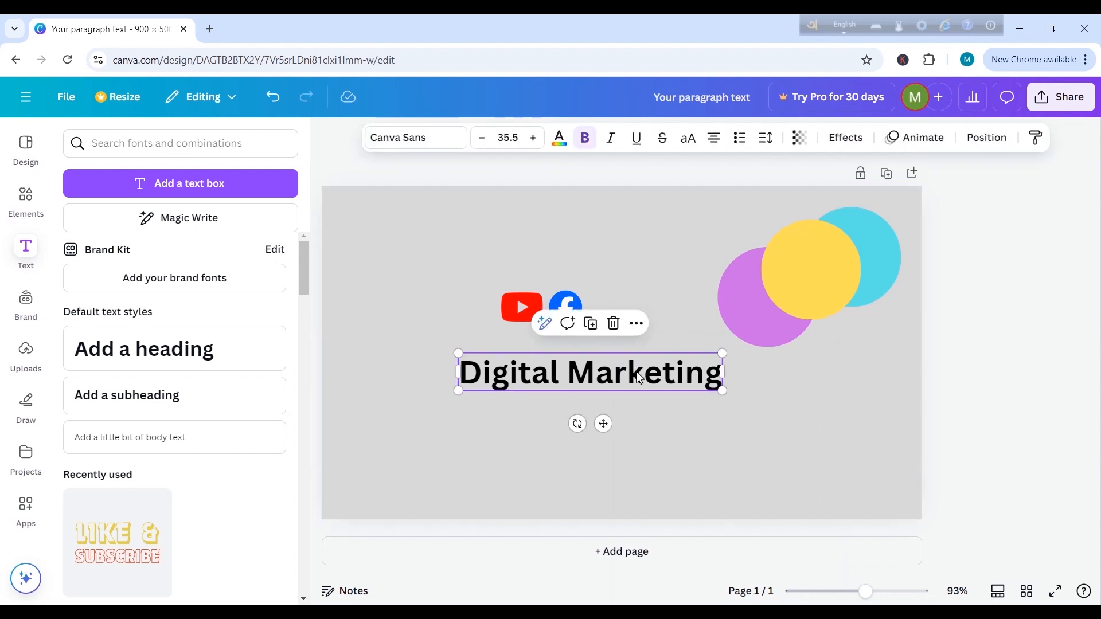
{"action": "left_click", "coordinate": [614, 324]}
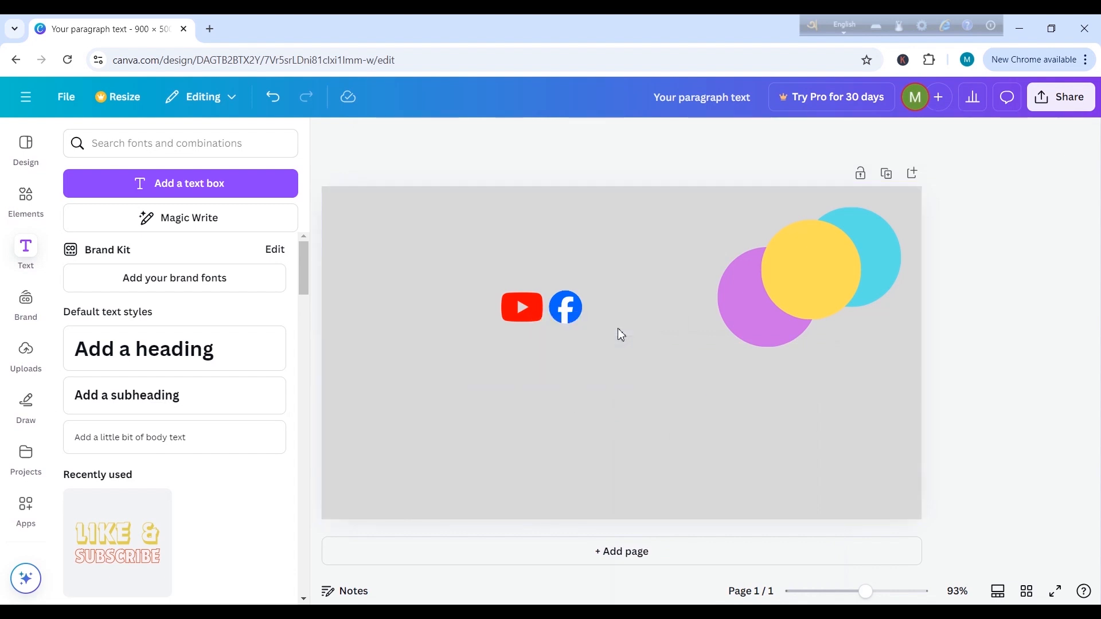
{"action": "left_click", "coordinate": [273, 96]}
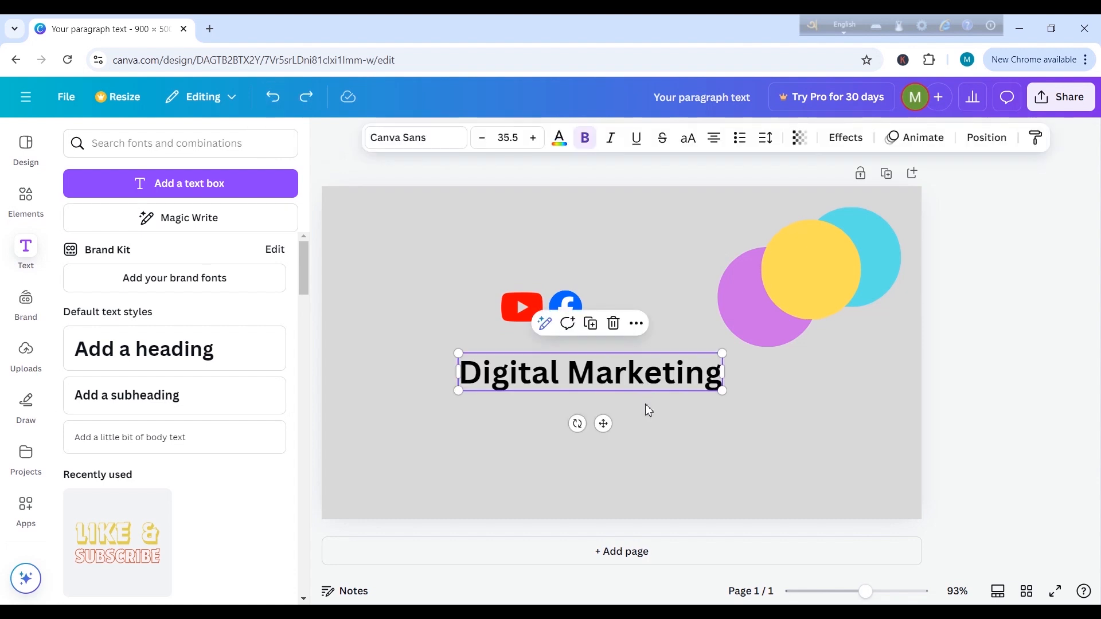
{"action": "left_click", "coordinate": [618, 404]}
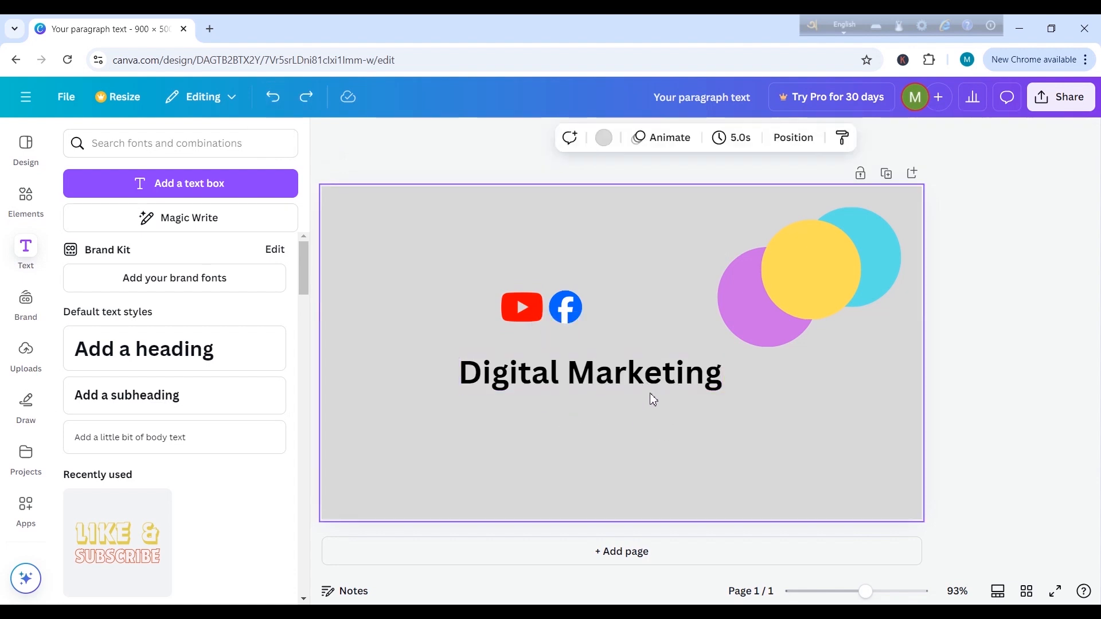
Step: Duplicate the "Digital Marketing" text twice and place the copies staggered below the original
{"action": "left_click", "coordinate": [669, 377]}
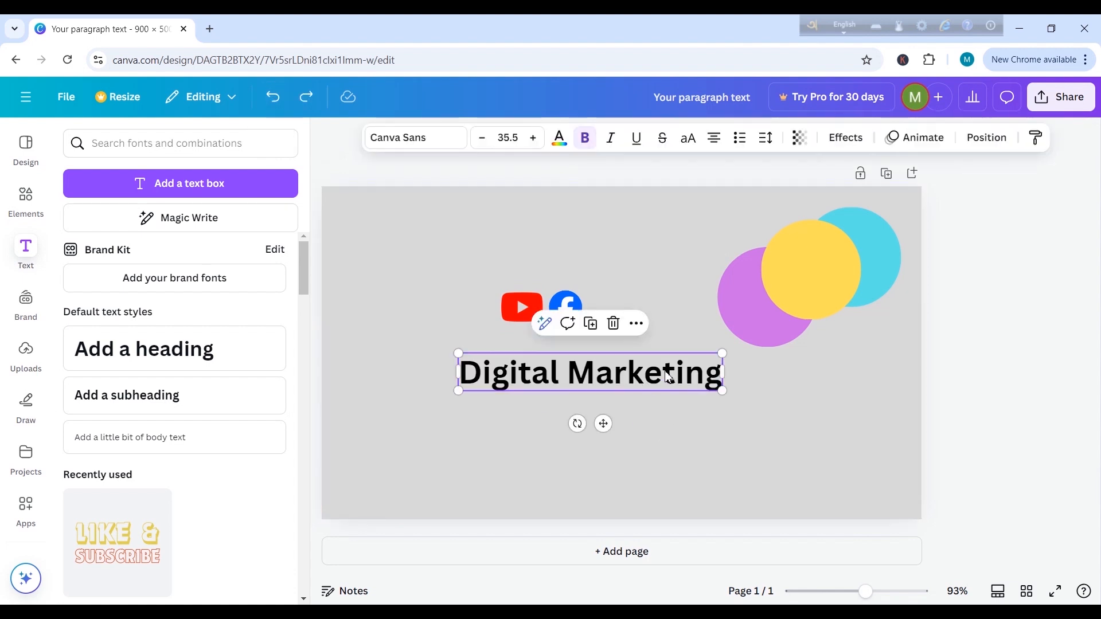
{"action": "left_click", "coordinate": [593, 328]}
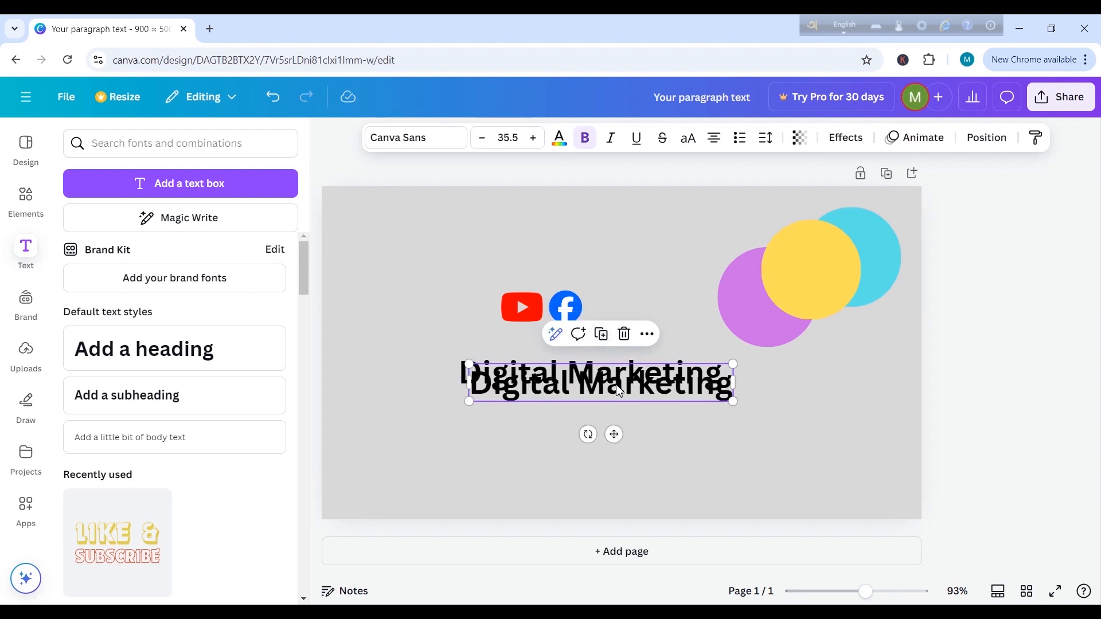
{"action": "left_click_drag", "start_coordinate": [617, 387], "coordinate": [645, 430]}
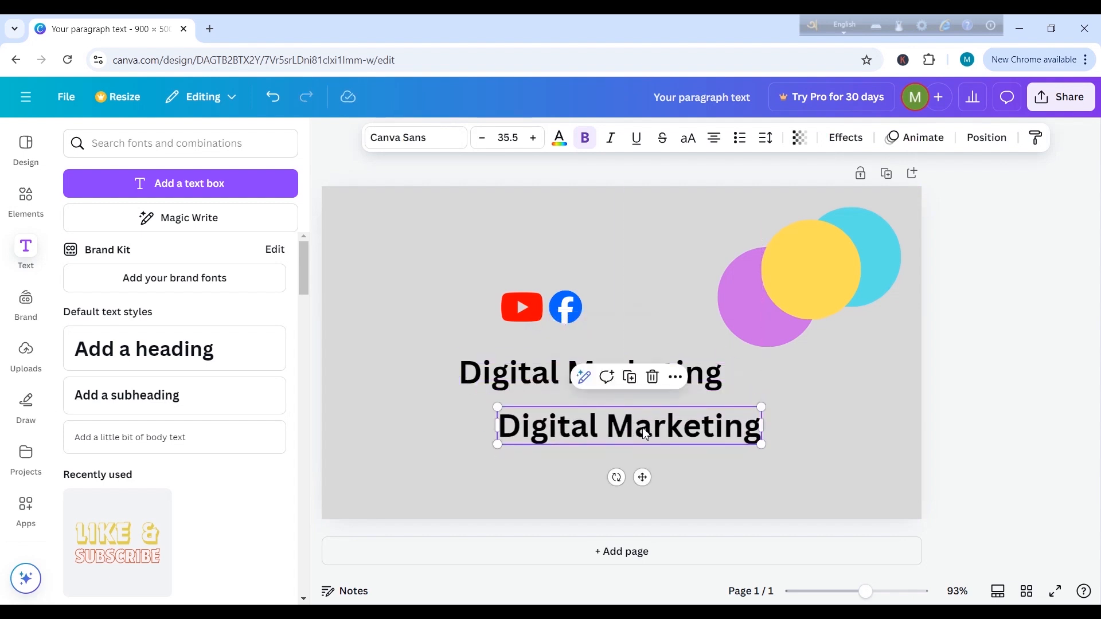
{"action": "left_click", "coordinate": [636, 383]}
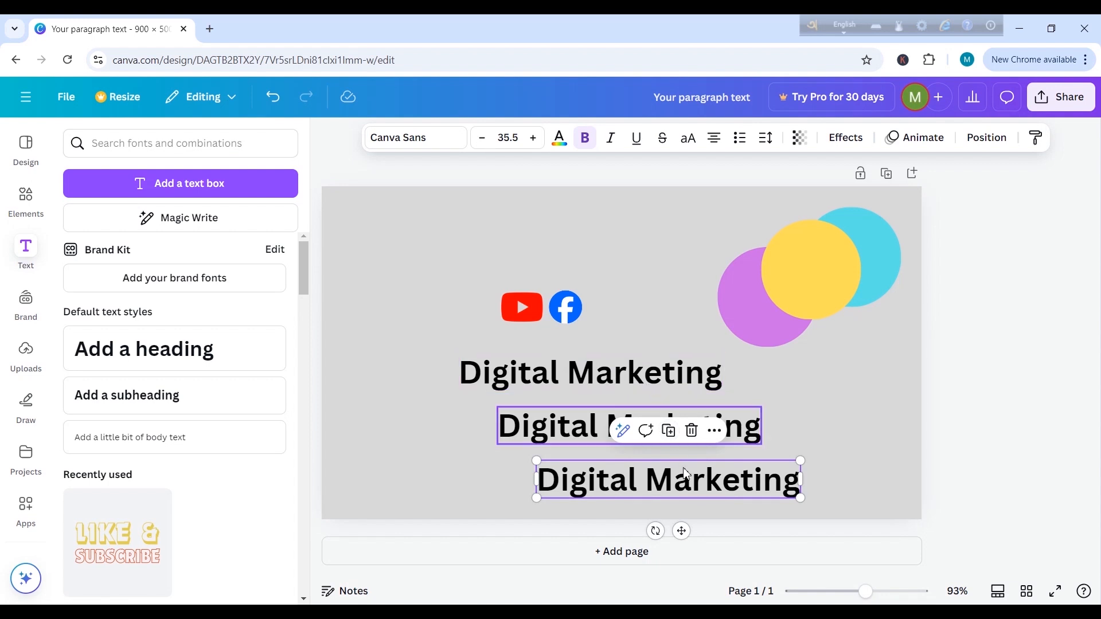
{"action": "mouse_move", "coordinate": [692, 482]}
{"action": "left_mouse_down"}
{"action": "mouse_move", "coordinate": [683, 459]}
{"action": "mouse_move", "coordinate": [692, 470]}
{"action": "left_mouse_up"}
{"action": "left_click", "coordinate": [808, 390]}
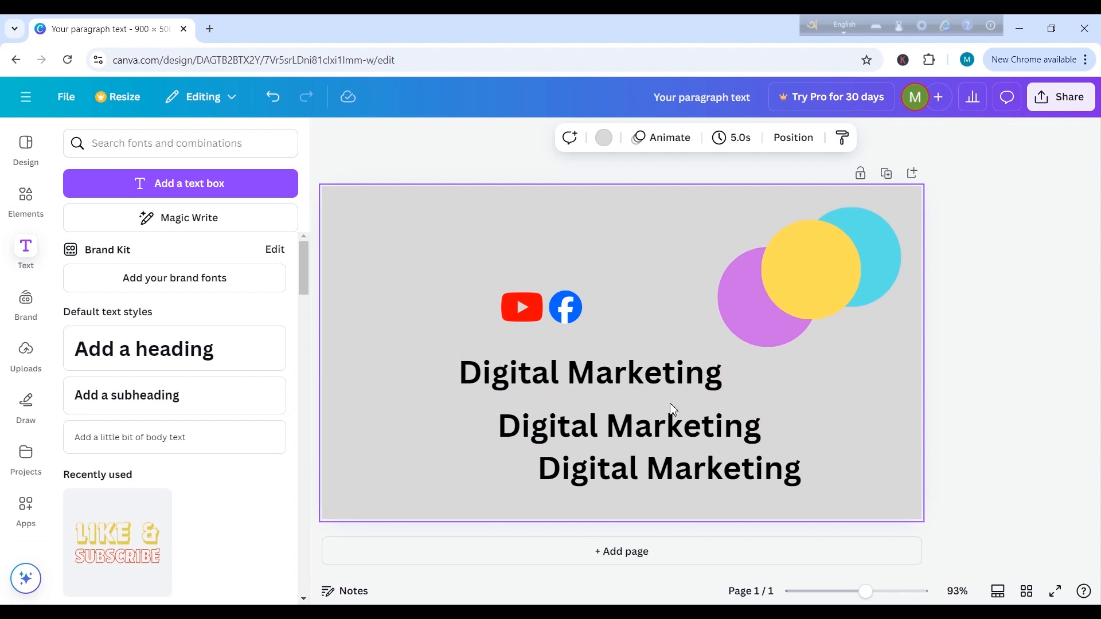
Step: Delete both duplicated "Digital Marketing" texts, keeping only the original below the logos
{"action": "left_click", "coordinate": [682, 429]}
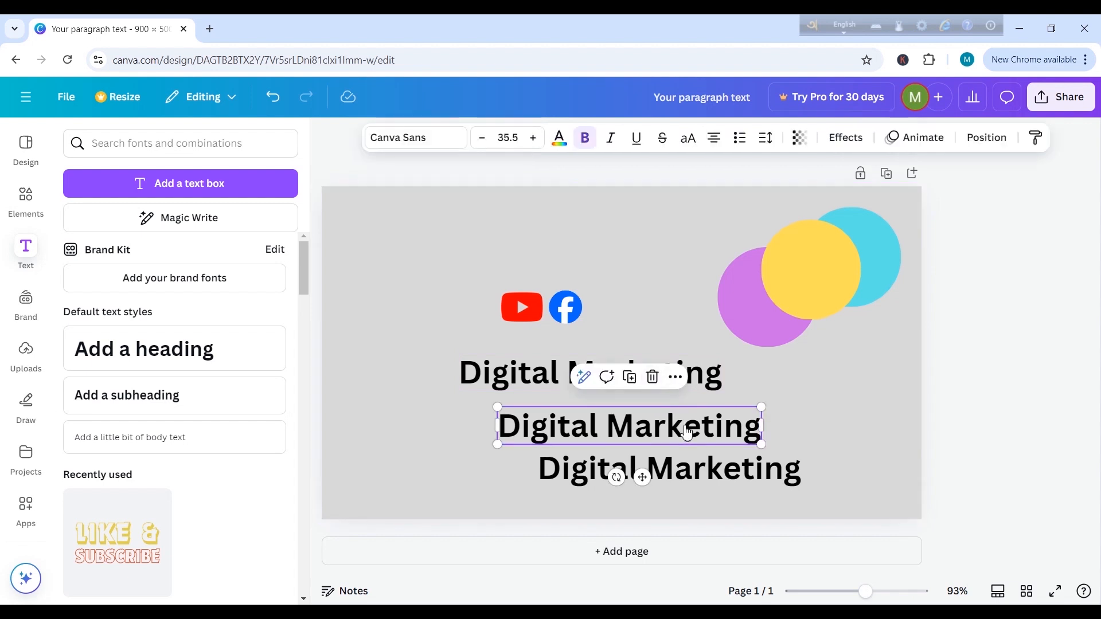
{"action": "left_click", "coordinate": [654, 378]}
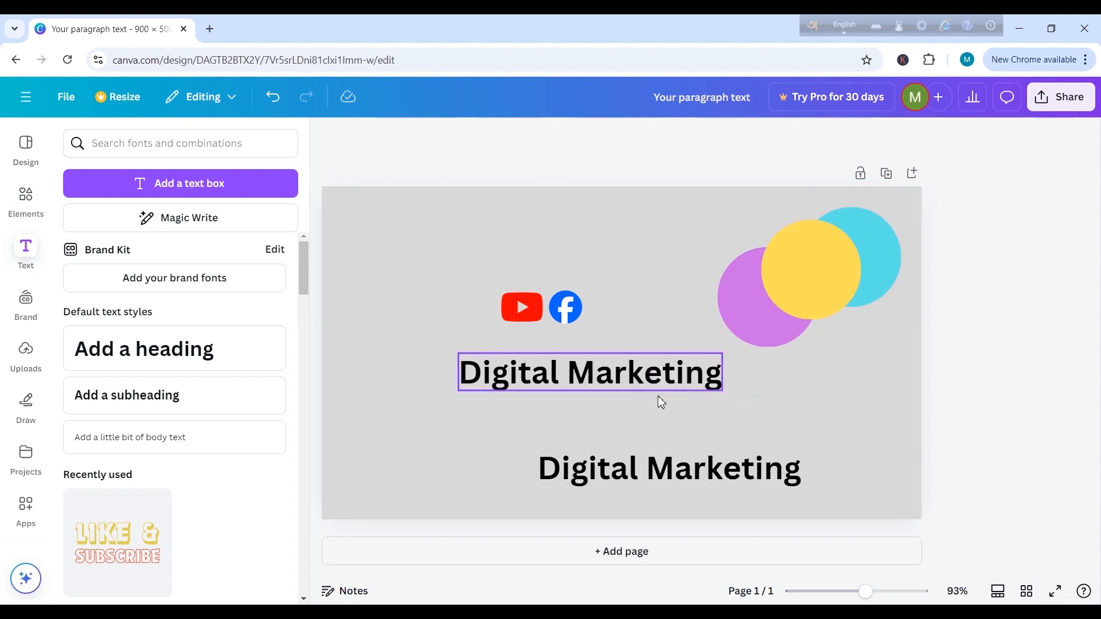
{"action": "left_click", "coordinate": [702, 477]}
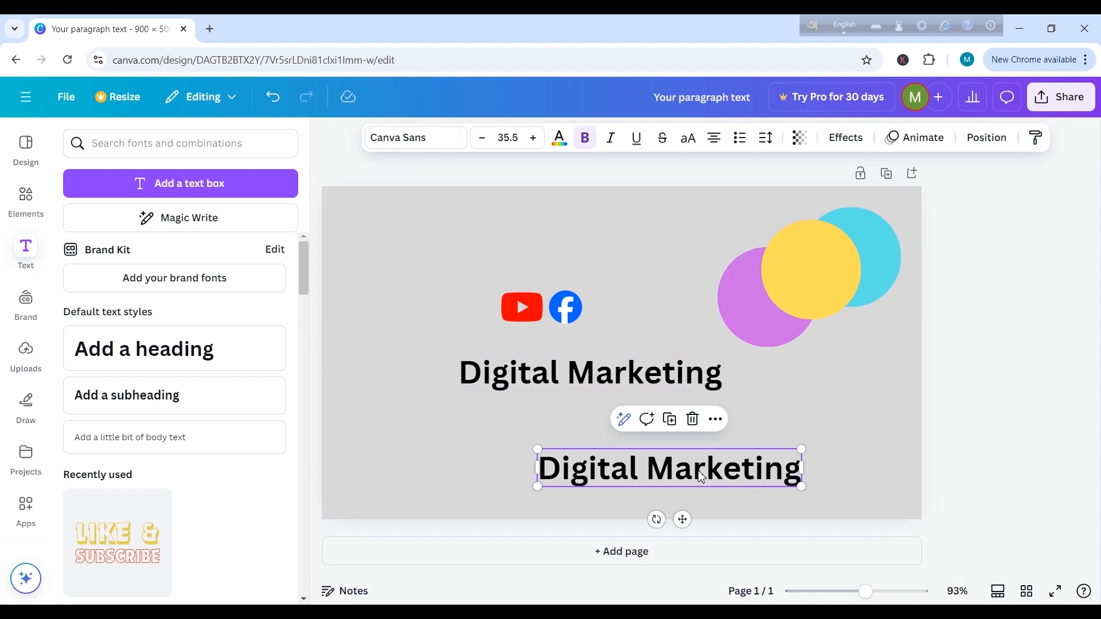
{"action": "left_click", "coordinate": [693, 420]}
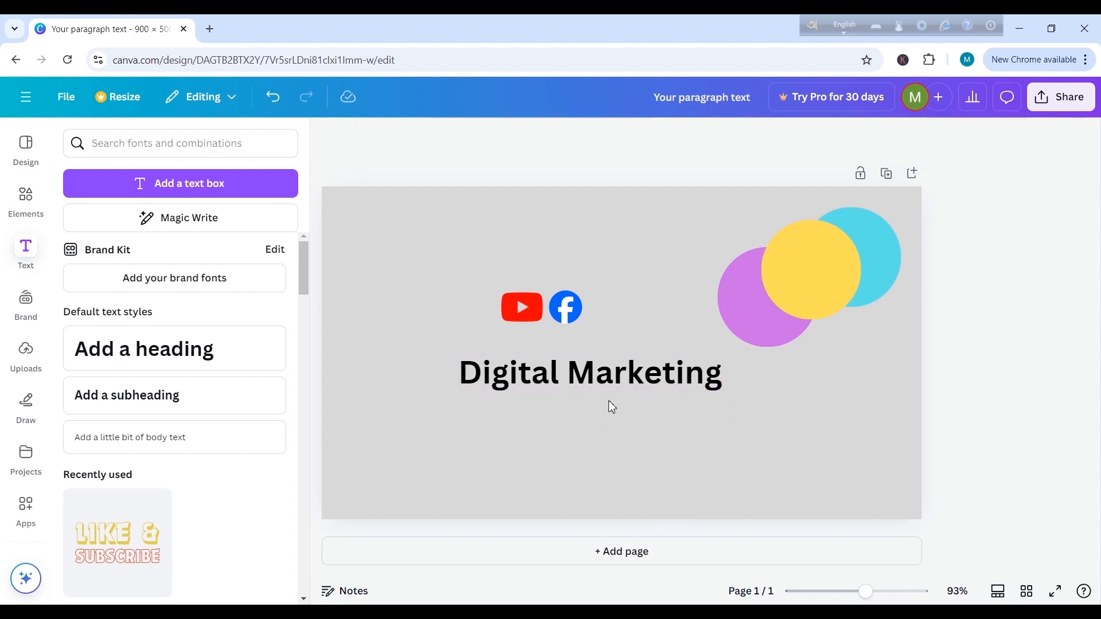
{"action": "left_click", "coordinate": [660, 379]}
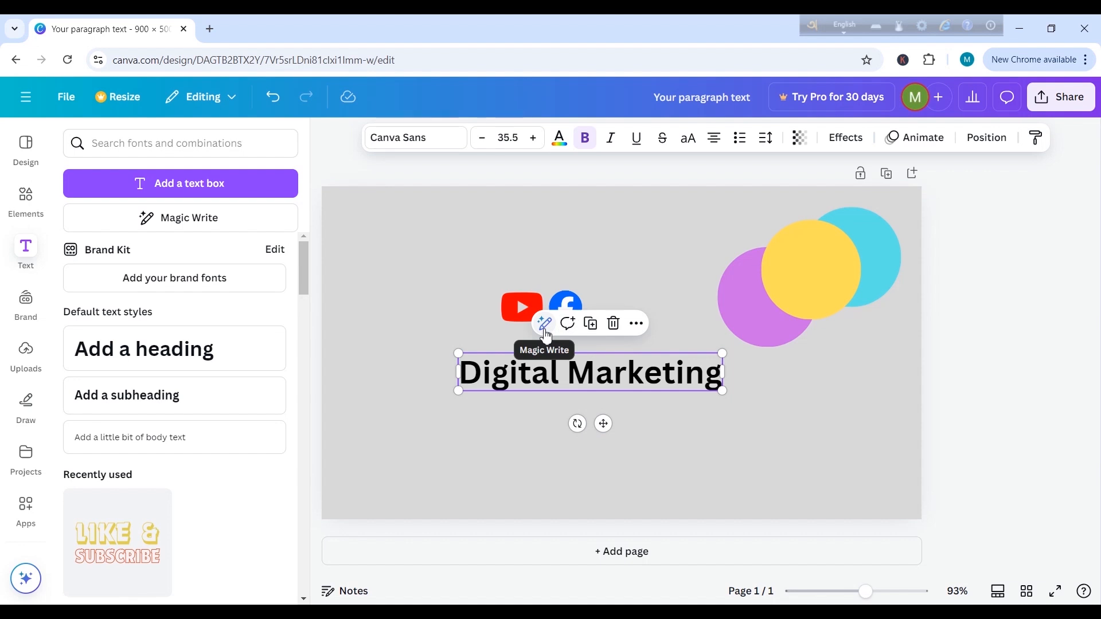
{"action": "left_click", "coordinate": [511, 441]}
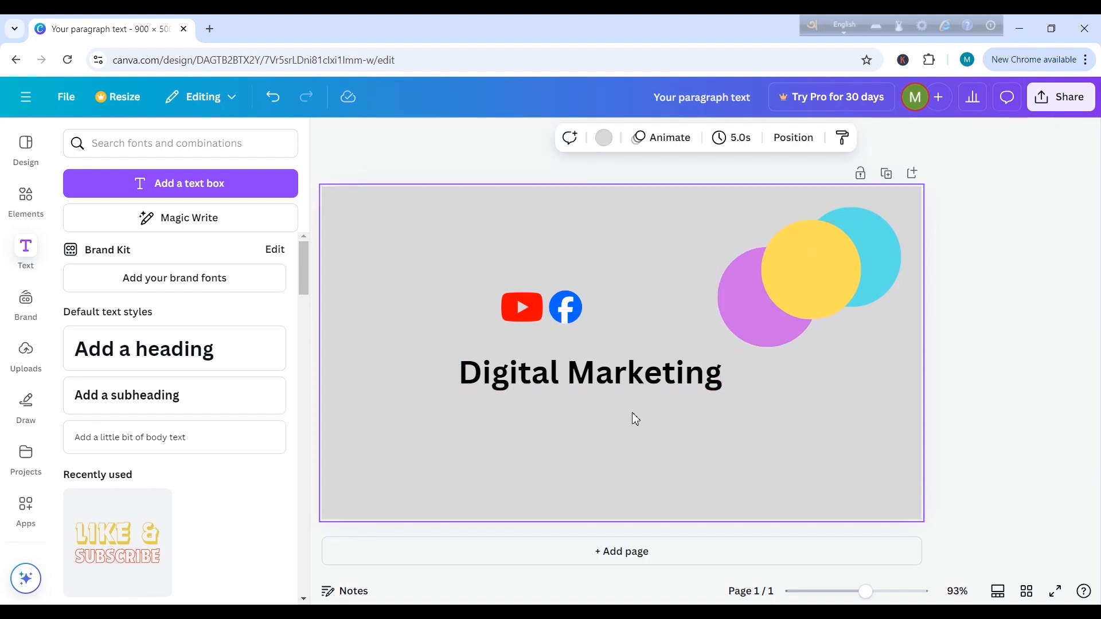
{"action": "left_click", "coordinate": [650, 357]}
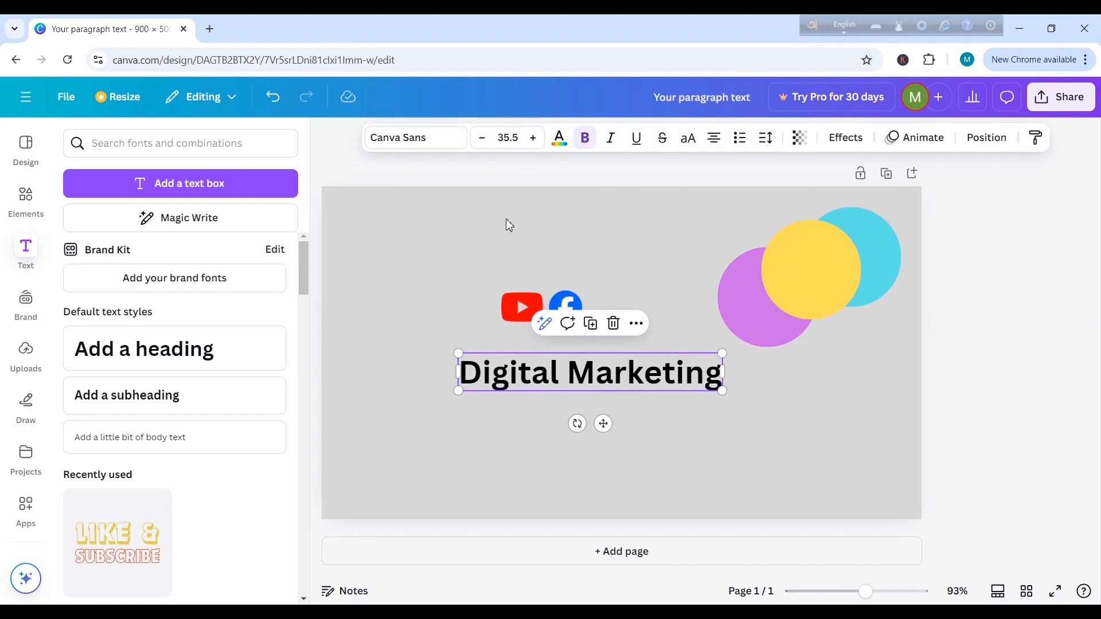
{"action": "left_click", "coordinate": [719, 428]}
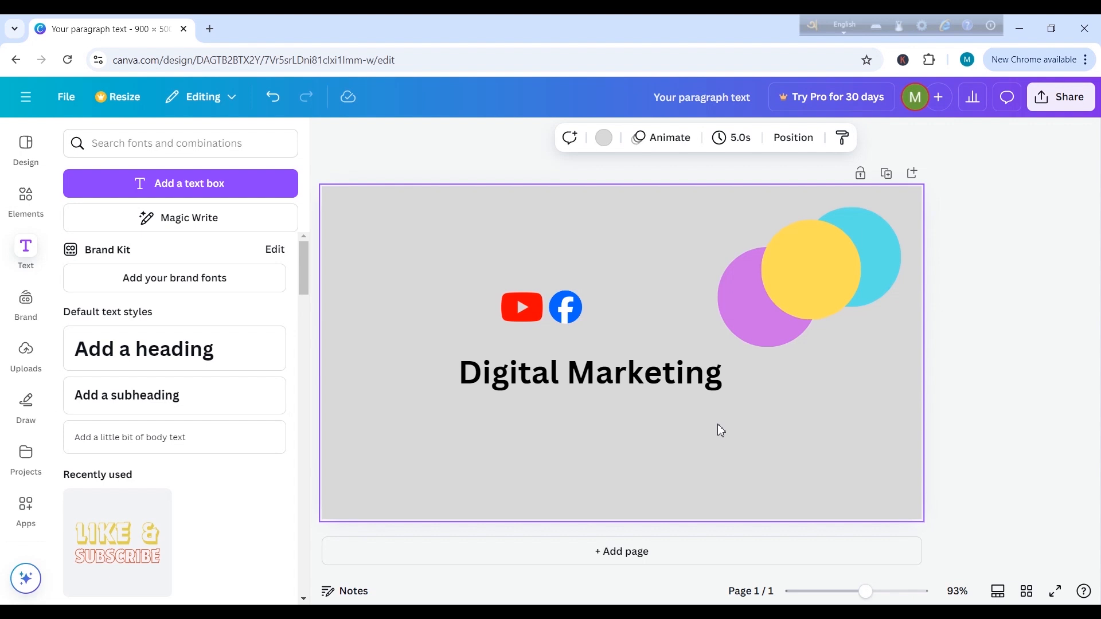
Step: Increase the font size of the "Digital Marketing" text to 45.5
{"action": "left_click", "coordinate": [673, 389]}
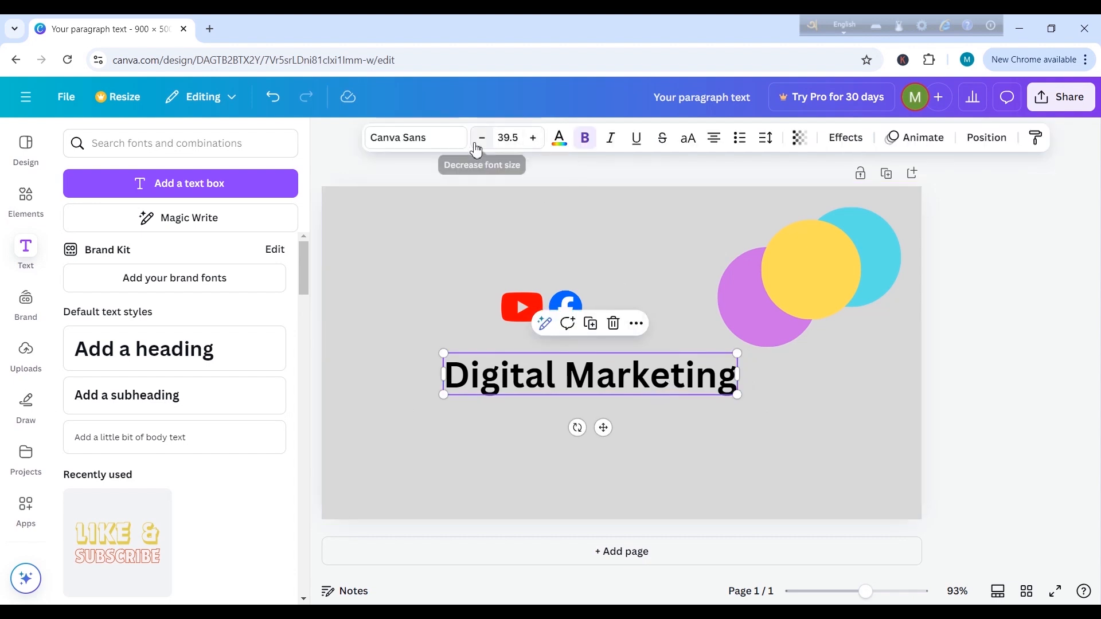
{"action": "left_click", "coordinate": [539, 145]}
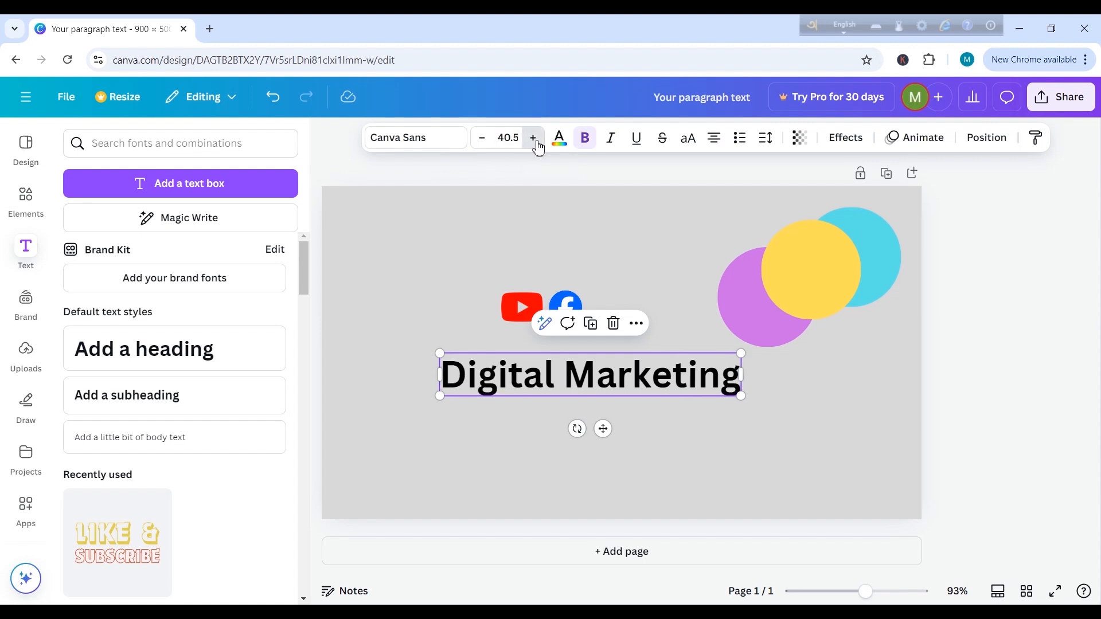
{"action": "left_click", "coordinate": [538, 145]}
{"action": "left_click", "coordinate": [538, 144]}
{"action": "left_click", "coordinate": [538, 145]}
{"action": "left_click", "coordinate": [539, 145]}
{"action": "left_click", "coordinate": [538, 144]}
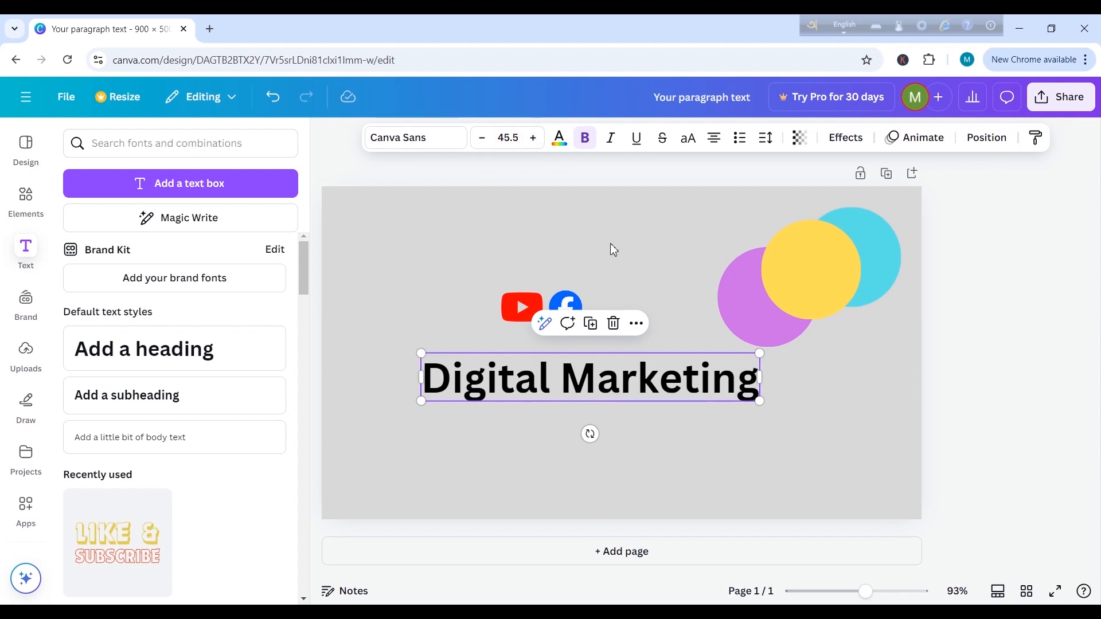
Step: Reduce the font size of the "Digital Marketing" text to 31.5
{"action": "left_click", "coordinate": [482, 139]}
{"action": "left_click", "coordinate": [482, 138]}
{"action": "left_click", "coordinate": [482, 138]}
{"action": "left_click", "coordinate": [483, 138]}
{"action": "left_click", "coordinate": [482, 138]}
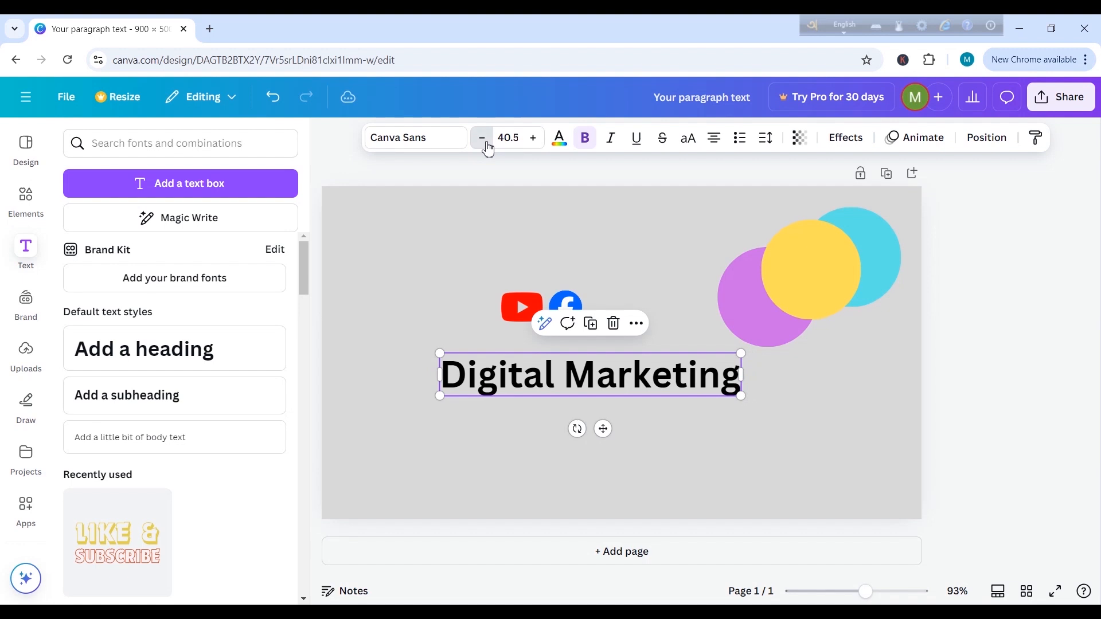
{"action": "left_click", "coordinate": [488, 148]}
{"action": "left_click", "coordinate": [488, 148]}
{"action": "left_click", "coordinate": [489, 148]}
{"action": "left_click", "coordinate": [489, 147]}
{"action": "left_click", "coordinate": [488, 148]}
{"action": "left_click", "coordinate": [488, 148]}
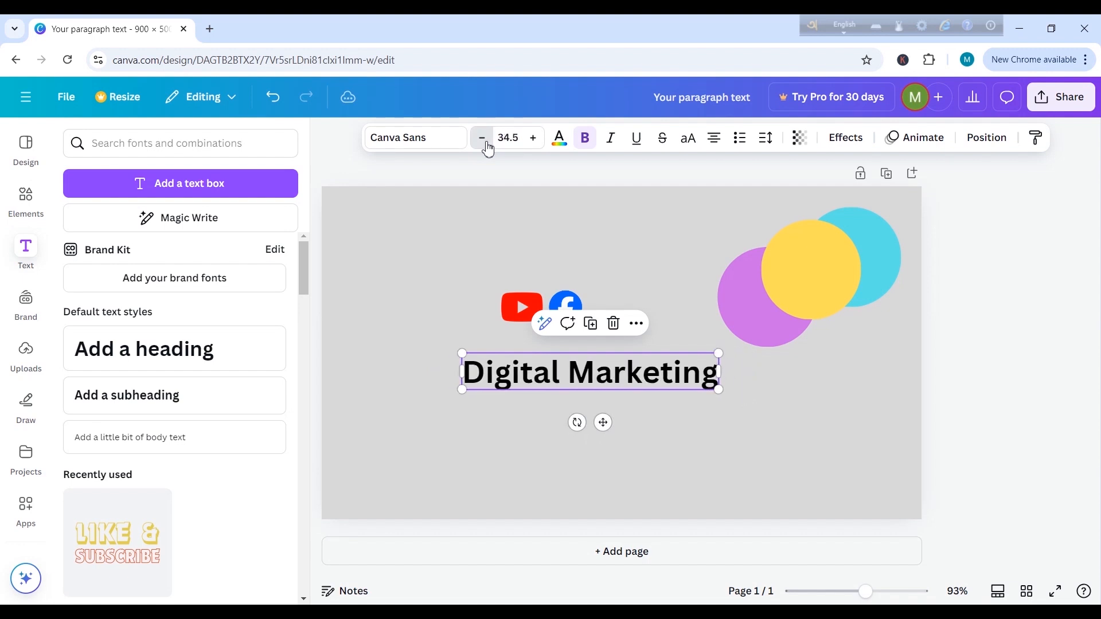
{"action": "left_click", "coordinate": [488, 148]}
{"action": "left_click", "coordinate": [488, 148]}
{"action": "left_click", "coordinate": [488, 148]}
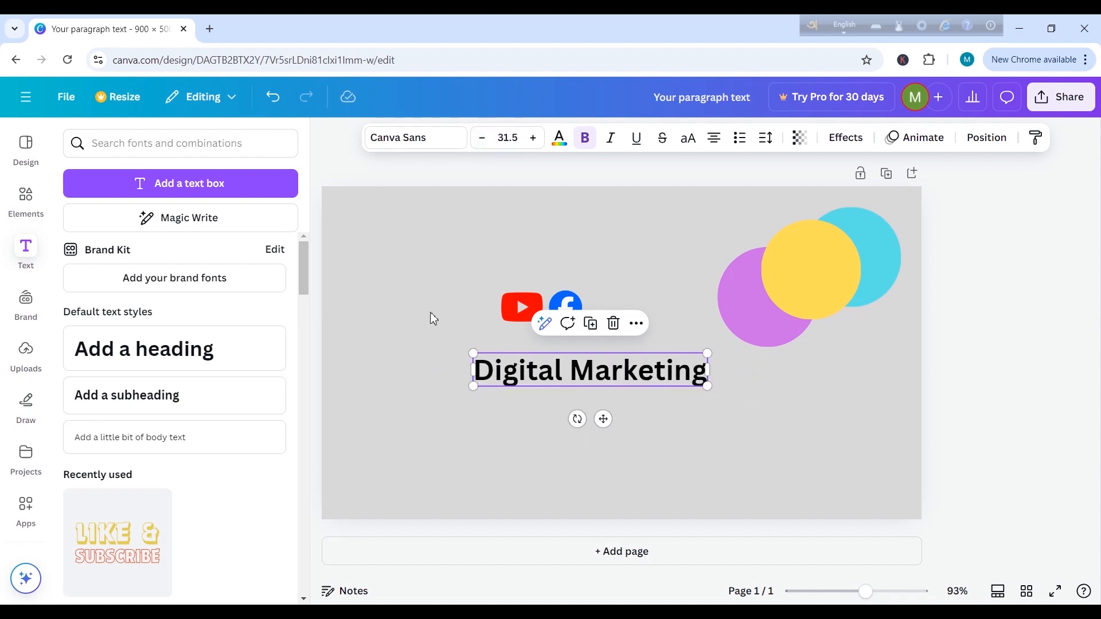
{"action": "left_click", "coordinate": [409, 345]}
Step: Browse the text styles and fonts for "Digital Marketing", try Horizon, and set the font to Archivo Black
{"action": "left_click", "coordinate": [653, 385]}
{"action": "left_click", "coordinate": [414, 145]}
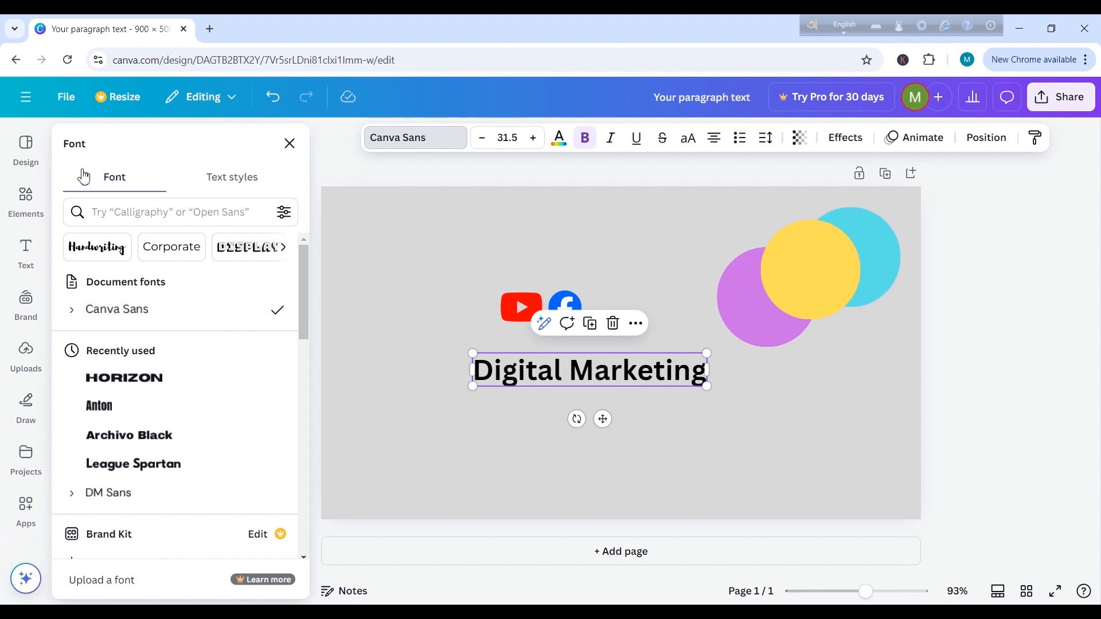
{"action": "left_click", "coordinate": [232, 178]}
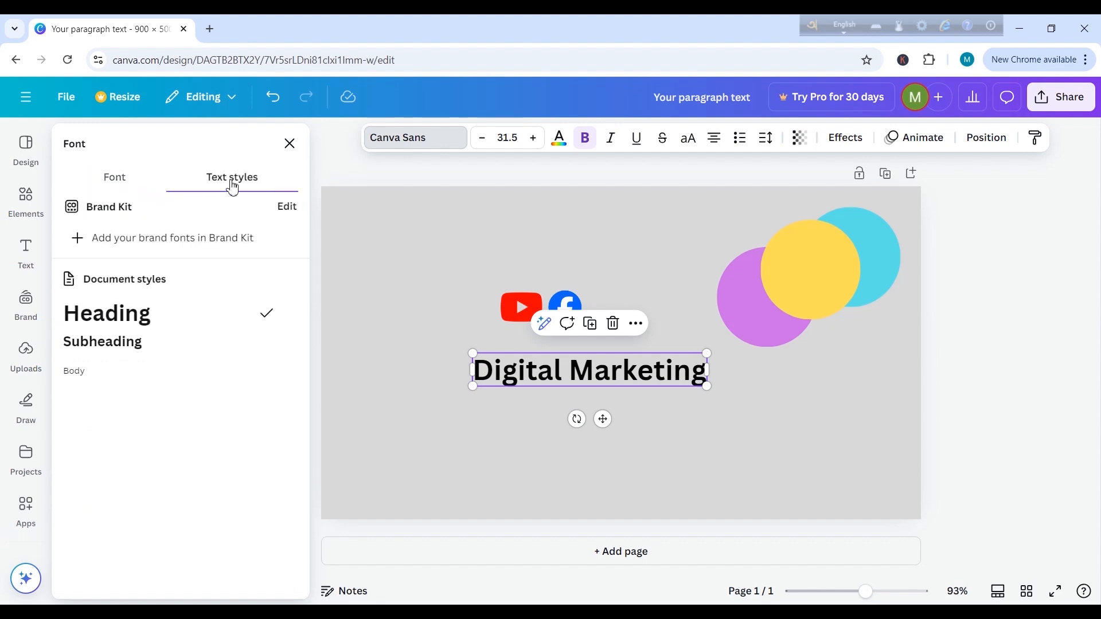
{"action": "left_click", "coordinate": [122, 183]}
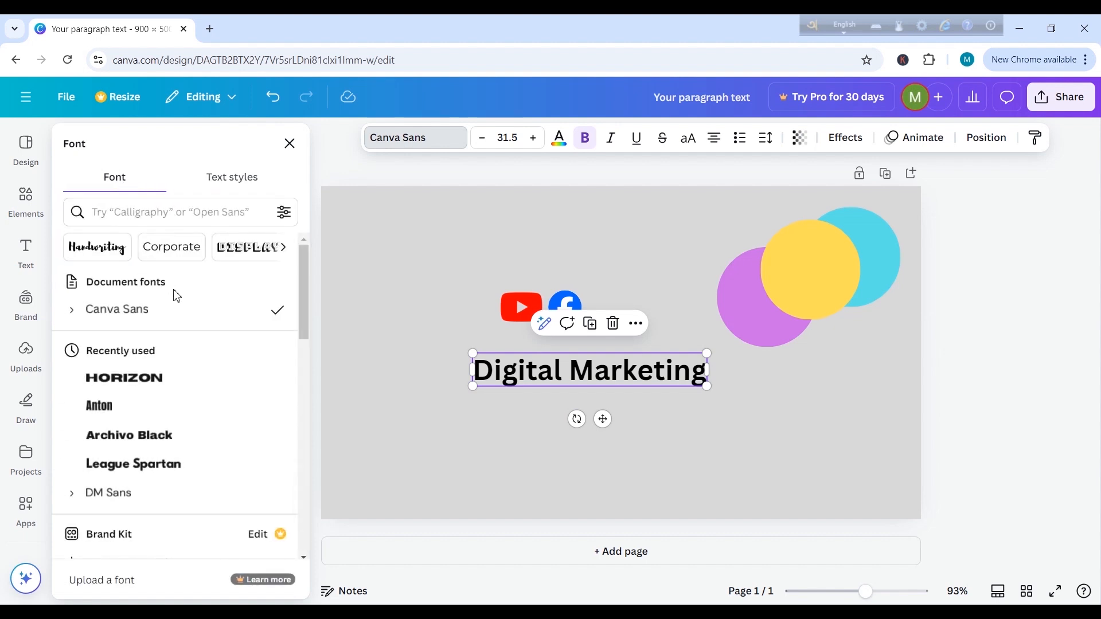
{"action": "scroll", "coordinate": [308, 310], "scroll_direction": "down", "scroll_amount": 1}
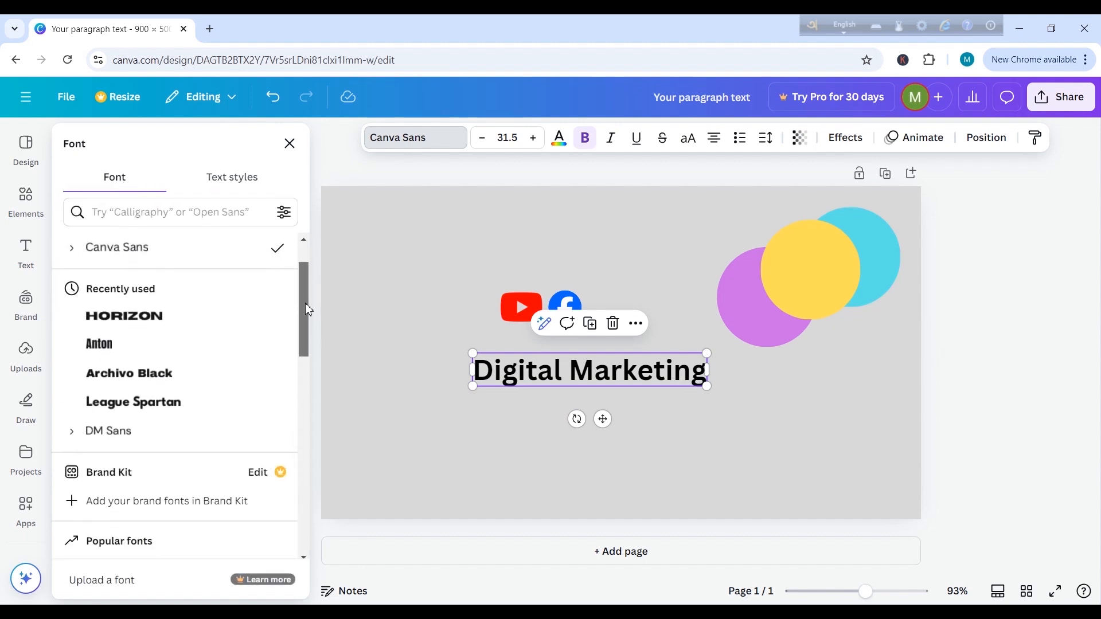
{"action": "left_click_drag", "start_coordinate": [306, 304], "coordinate": [309, 531]}
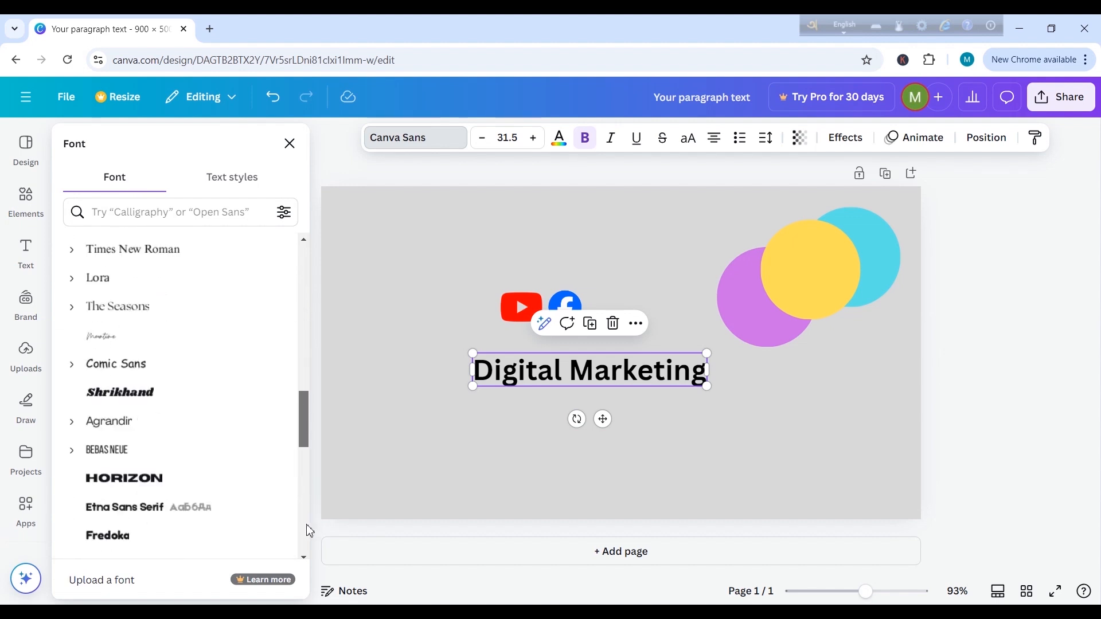
{"action": "scroll", "coordinate": [305, 442], "scroll_direction": "down", "scroll_amount": 5}
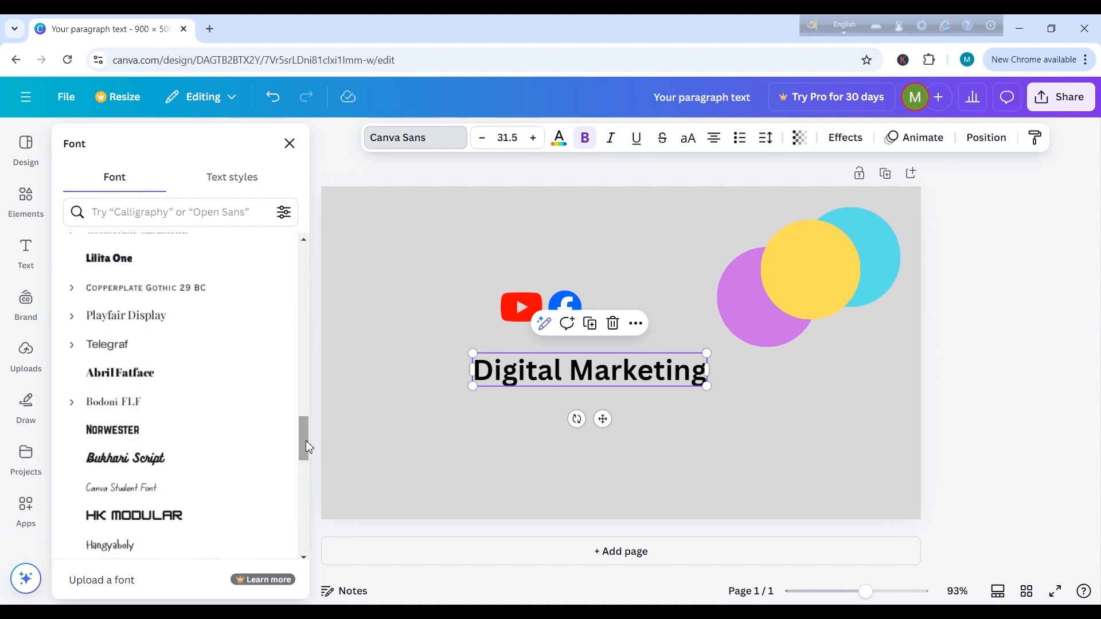
{"action": "left_click_drag", "start_coordinate": [305, 445], "coordinate": [309, 248]}
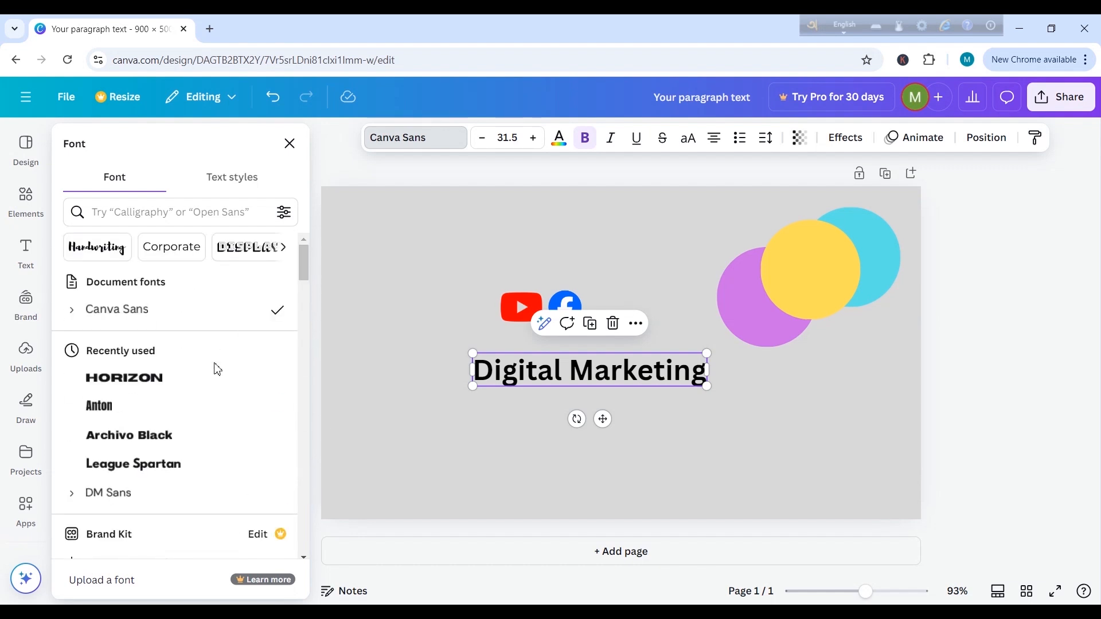
{"action": "left_click", "coordinate": [169, 384]}
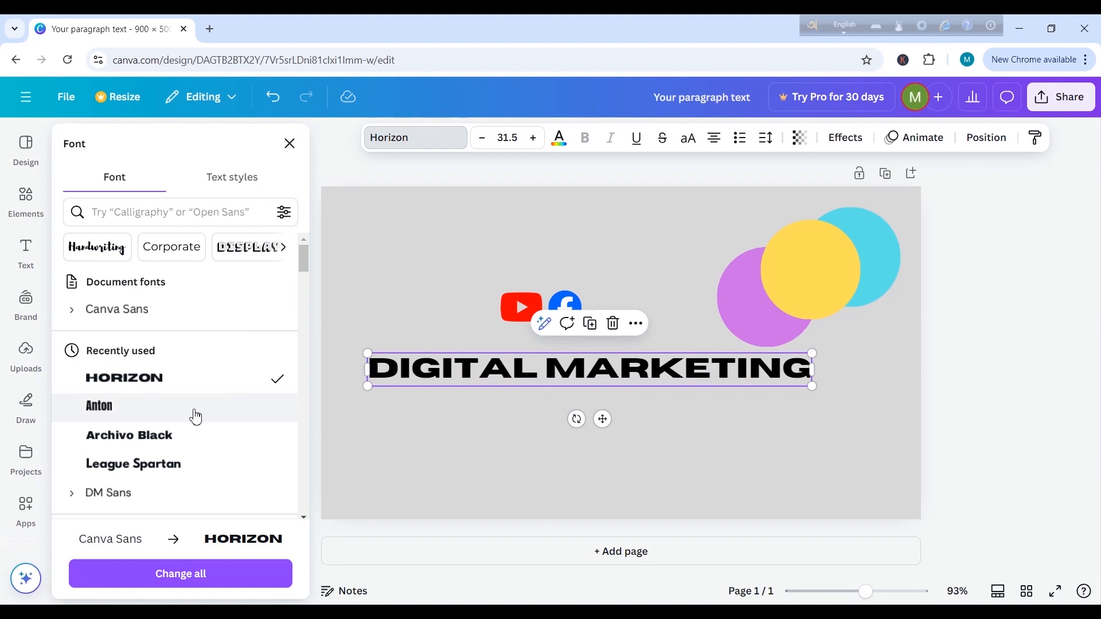
{"action": "left_click", "coordinate": [164, 434]}
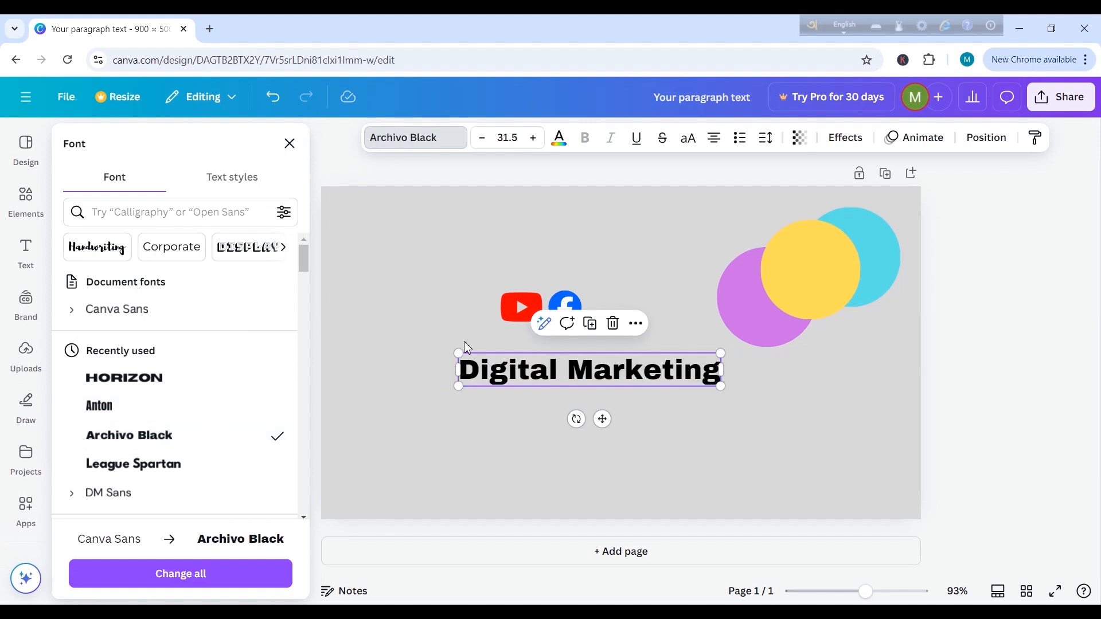
Step: Try the League Spartan, Fredoka and Norwester fonts on the "Digital Marketing" text
{"action": "left_click", "coordinate": [167, 465]}
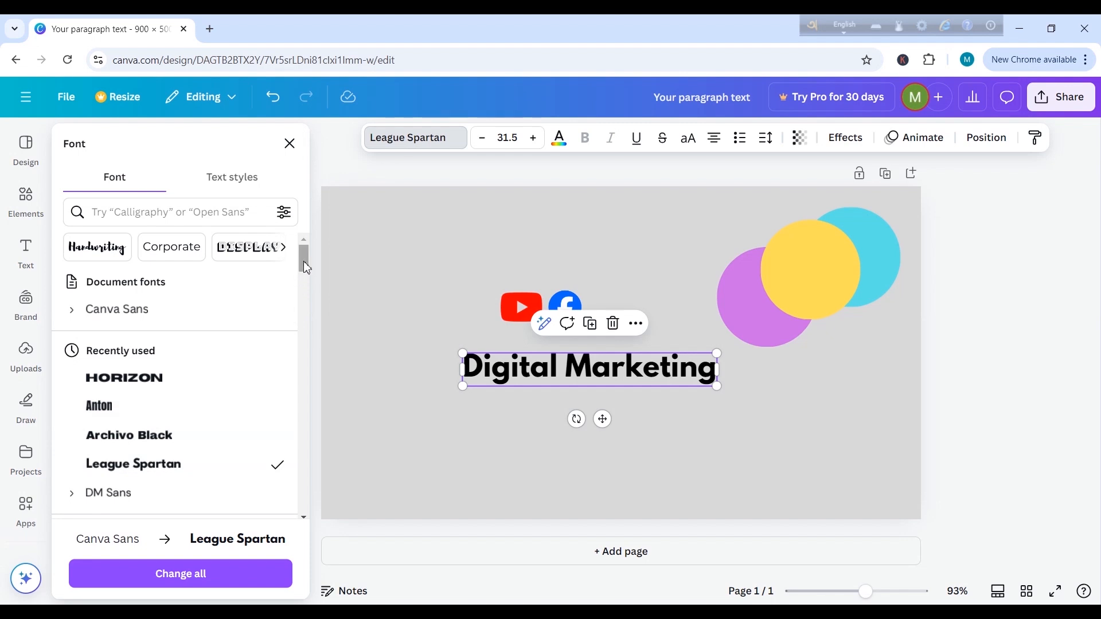
{"action": "left_click_drag", "start_coordinate": [304, 260], "coordinate": [320, 357]}
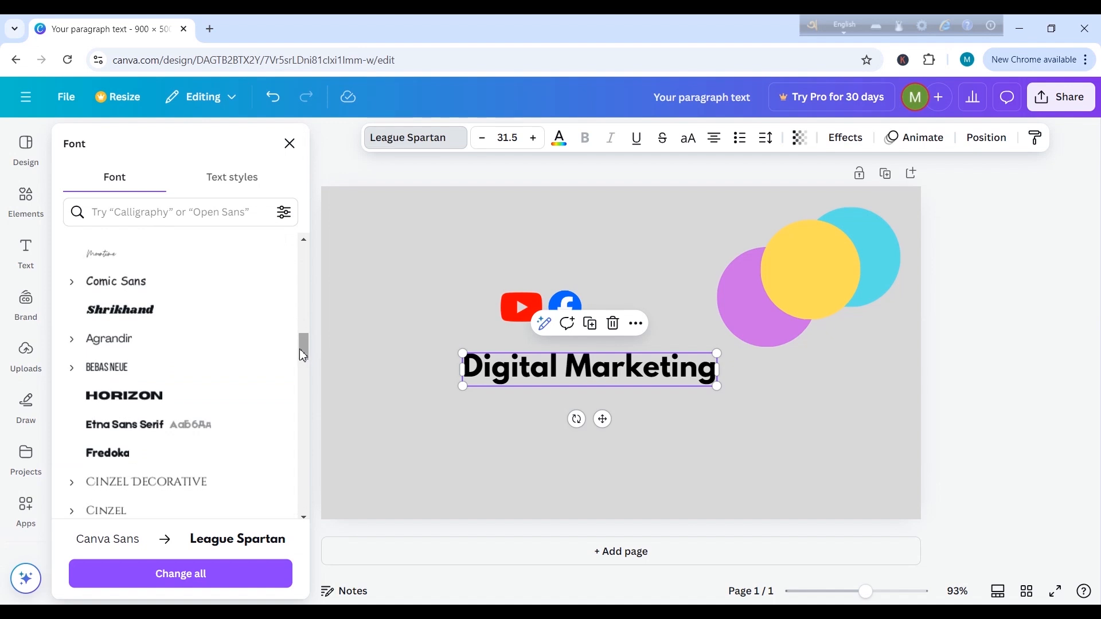
{"action": "scroll", "coordinate": [123, 398], "scroll_direction": "down", "scroll_amount": 1}
{"action": "left_click", "coordinate": [126, 402]}
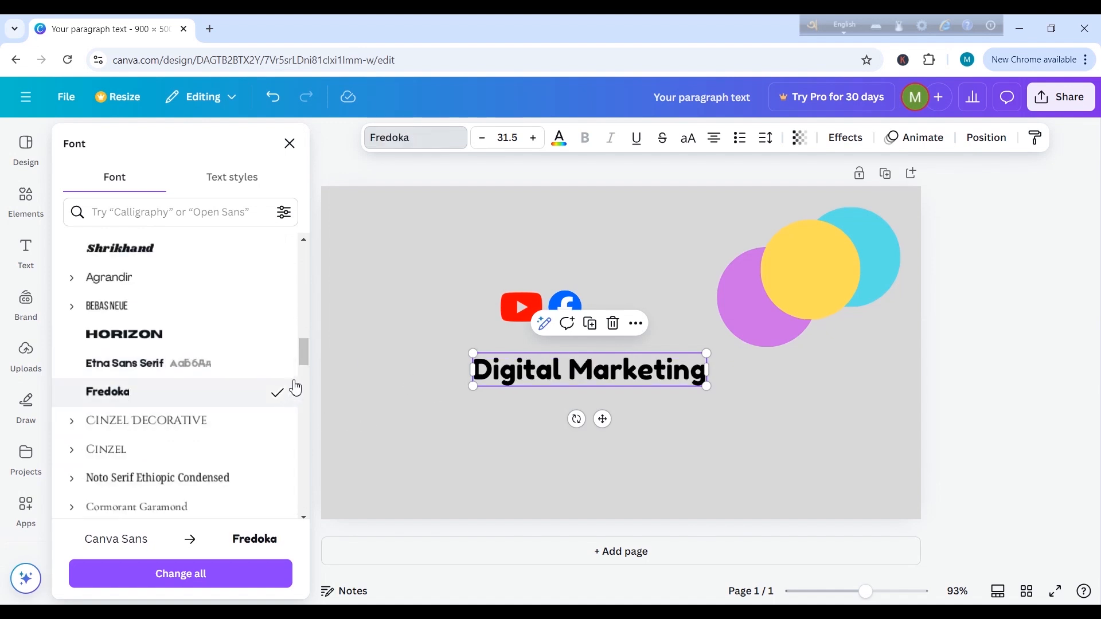
{"action": "scroll", "coordinate": [304, 375], "scroll_direction": "down", "scroll_amount": 3}
{"action": "scroll", "coordinate": [314, 372], "scroll_direction": "down", "scroll_amount": 3}
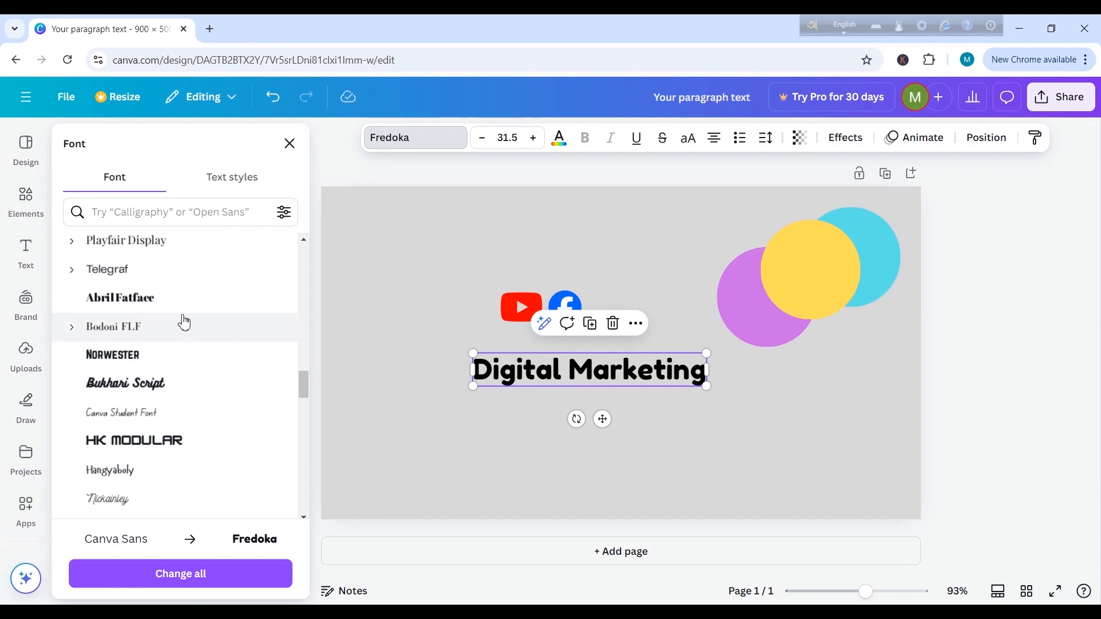
{"action": "left_click", "coordinate": [136, 359]}
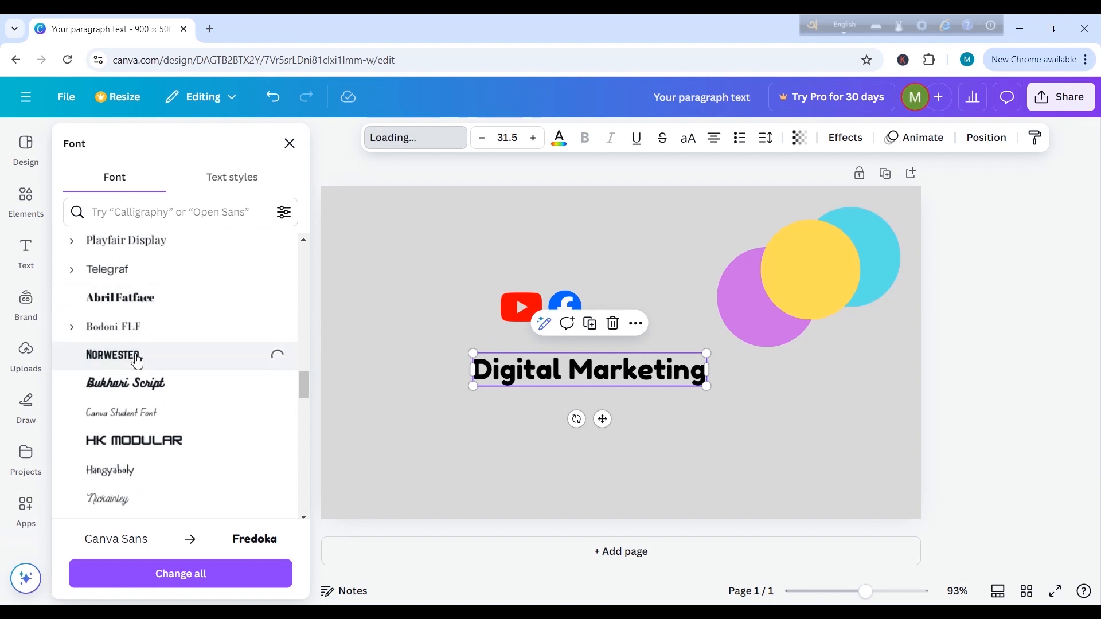
{"action": "scroll", "coordinate": [295, 248], "scroll_direction": "up", "scroll_amount": 10}
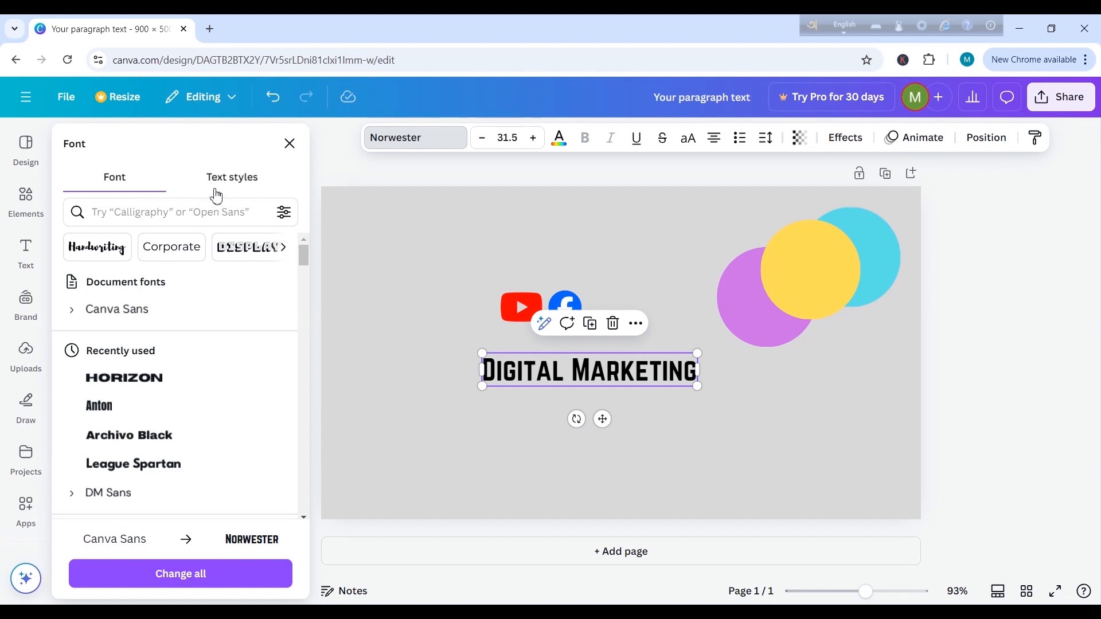
Step: Apply the Heading document text style to the "Digital Marketing" text
{"action": "left_click", "coordinate": [248, 193]}
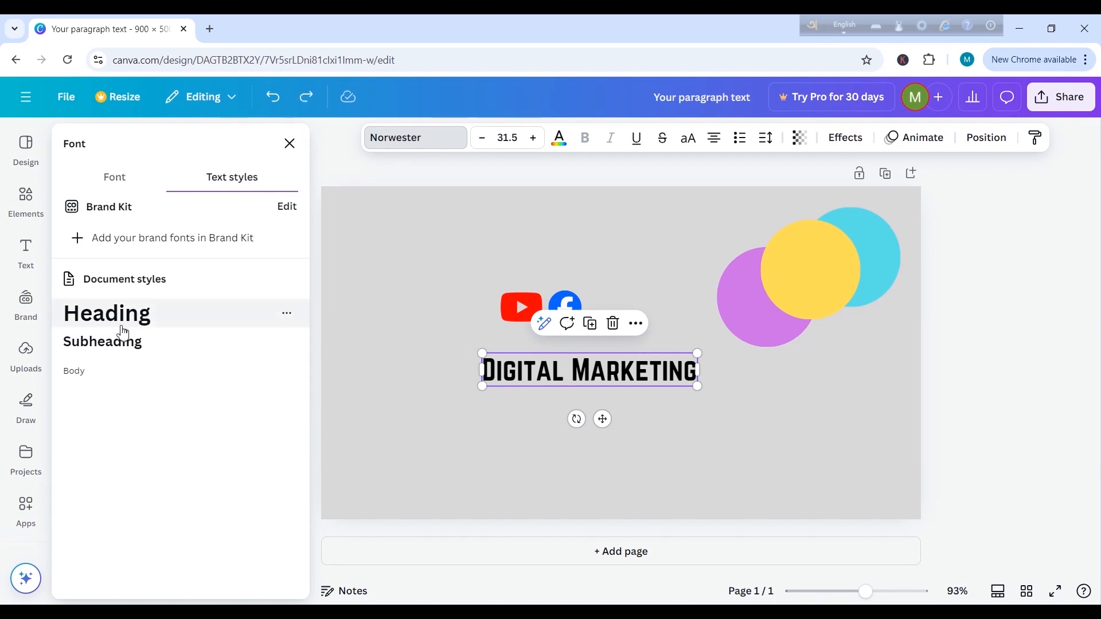
{"action": "left_click", "coordinate": [248, 325]}
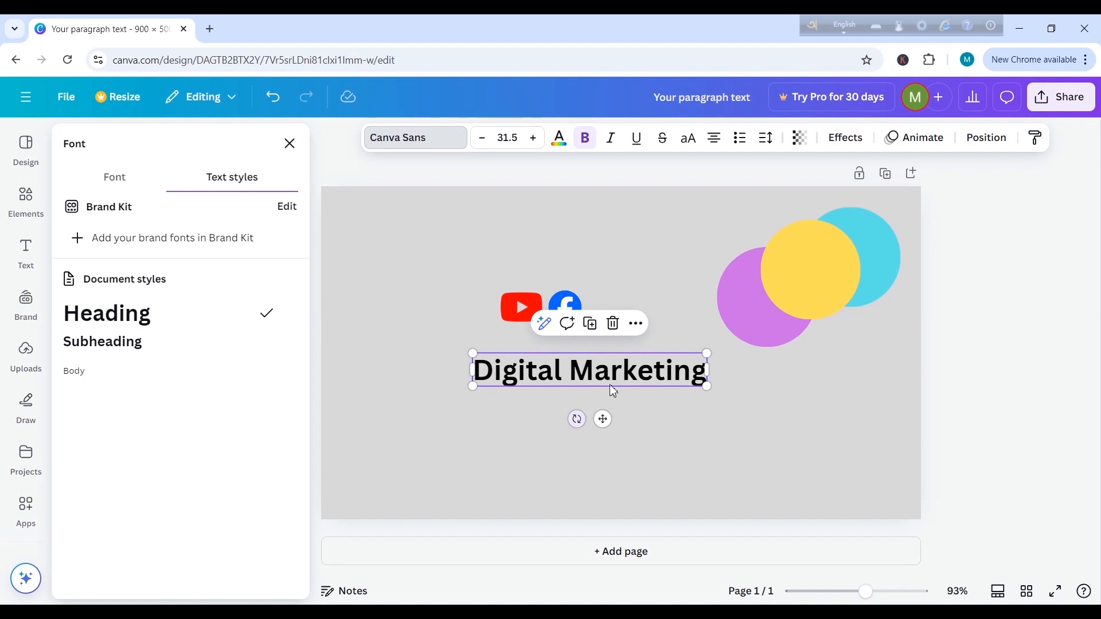
Step: Try the Subheading and Body text styles on "Digital Marketing" and undo both
{"action": "left_click", "coordinate": [217, 346]}
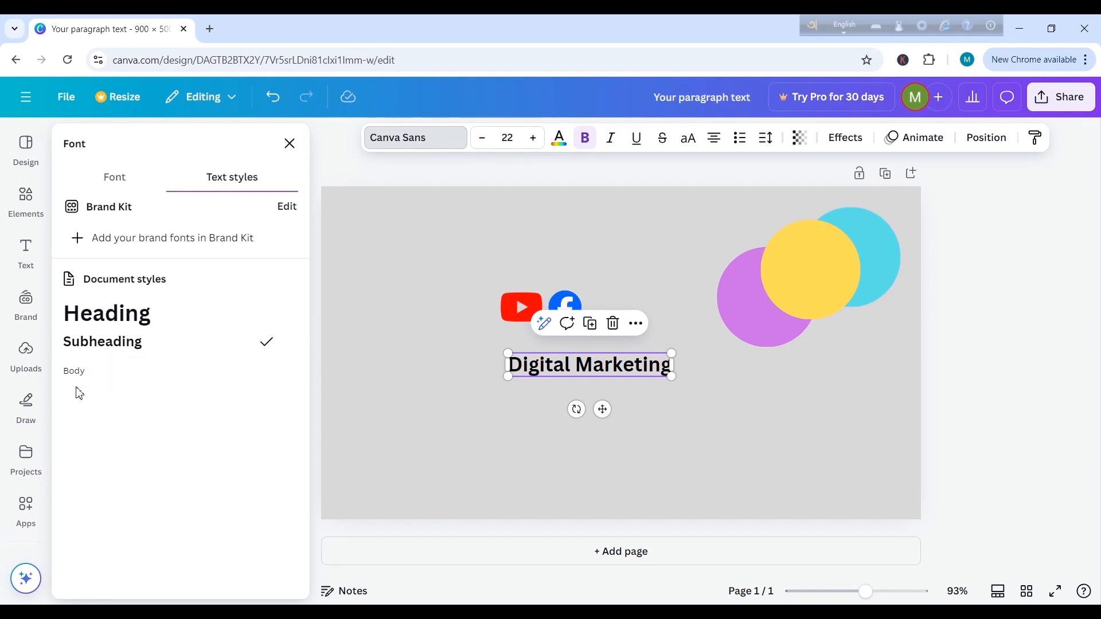
{"action": "left_click", "coordinate": [208, 377]}
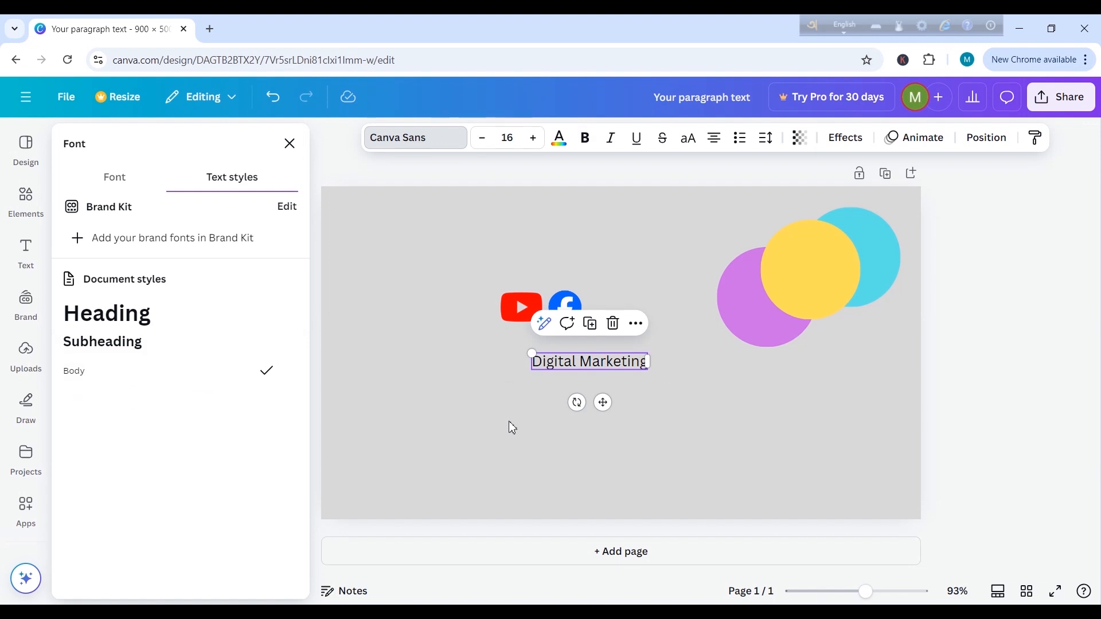
{"action": "left_click", "coordinate": [281, 103]}
{"action": "left_click", "coordinate": [278, 103]}
{"action": "left_click", "coordinate": [434, 372]}
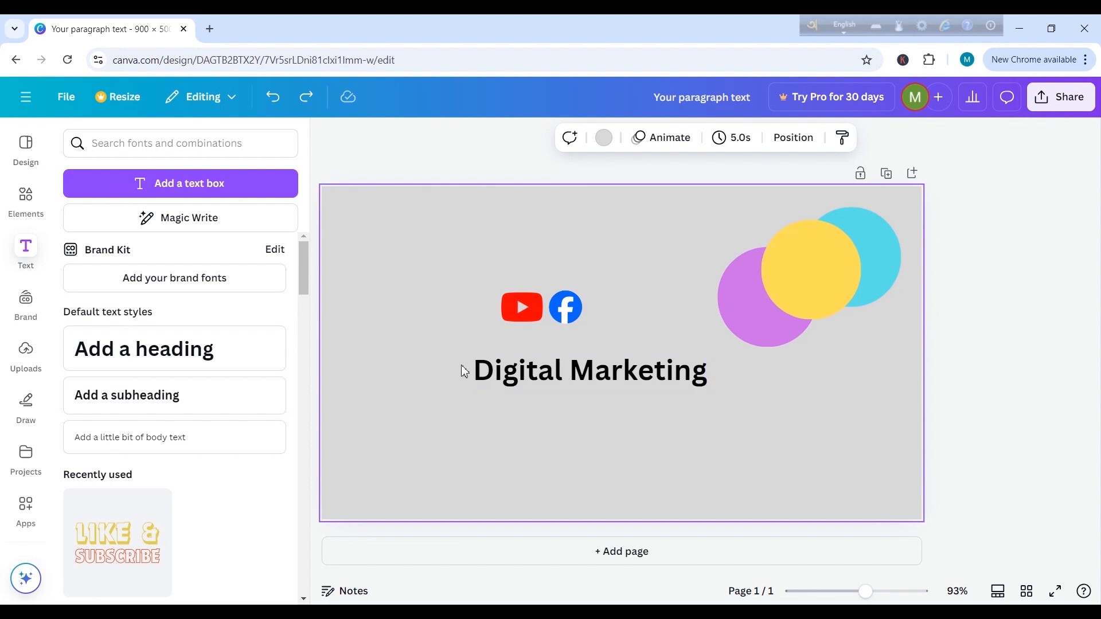
Step: Remove bold from the "Digital Marketing" text and turn it back on
{"action": "left_click", "coordinate": [659, 380]}
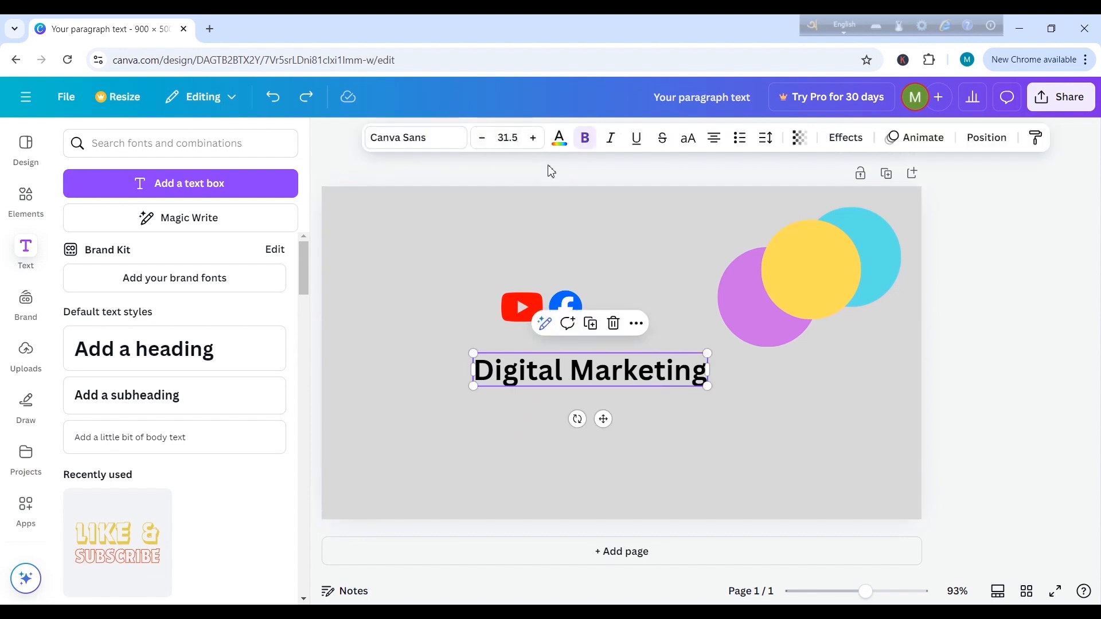
{"action": "left_click", "coordinate": [586, 142]}
{"action": "left_click", "coordinate": [593, 145]}
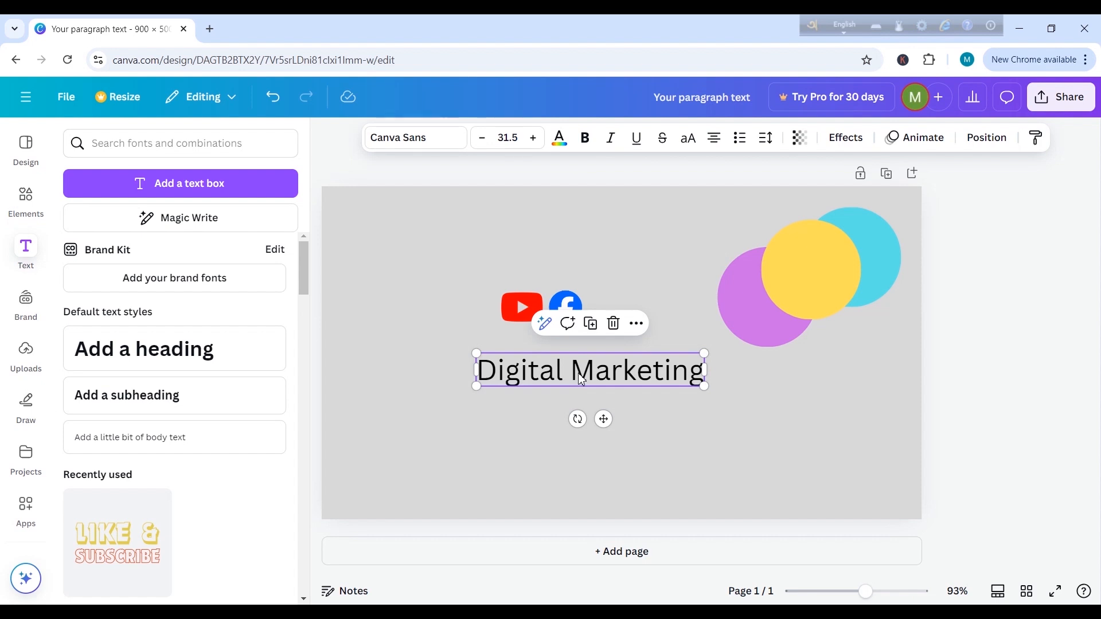
{"action": "left_click", "coordinate": [587, 138]}
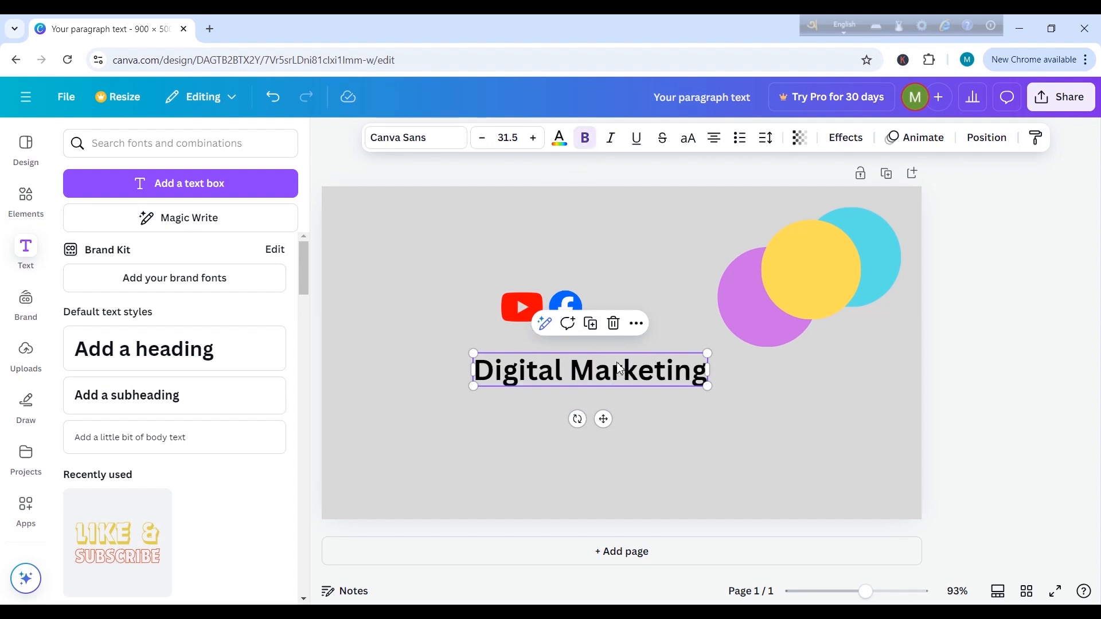
Step: Try italics twice on the "Digital Marketing" text, turning it off each time
{"action": "left_click", "coordinate": [612, 138]}
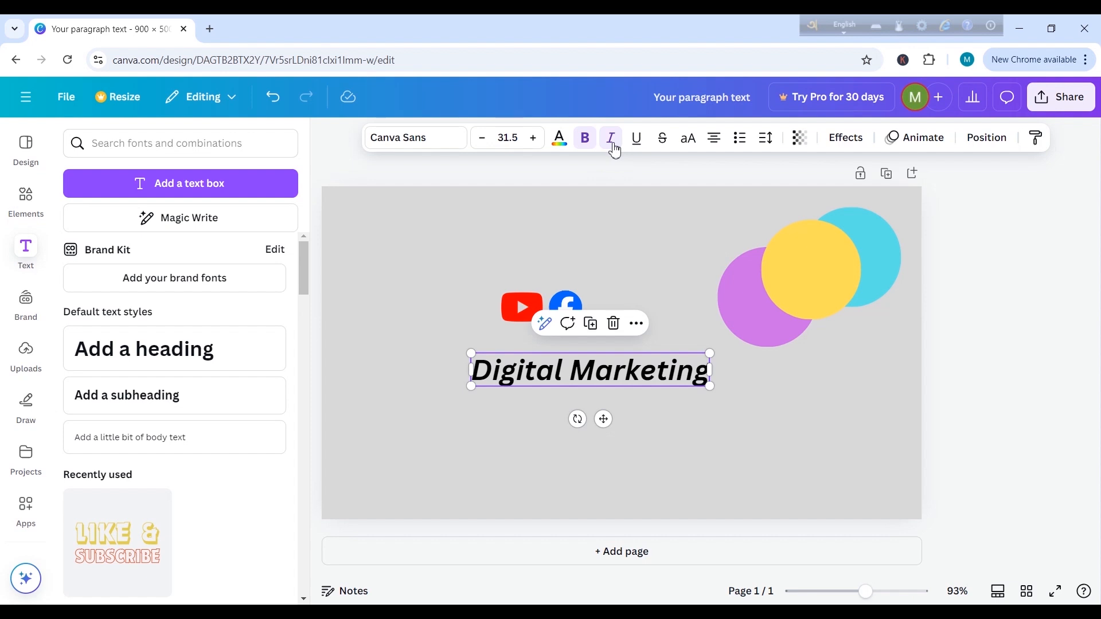
{"action": "left_click", "coordinate": [614, 146]}
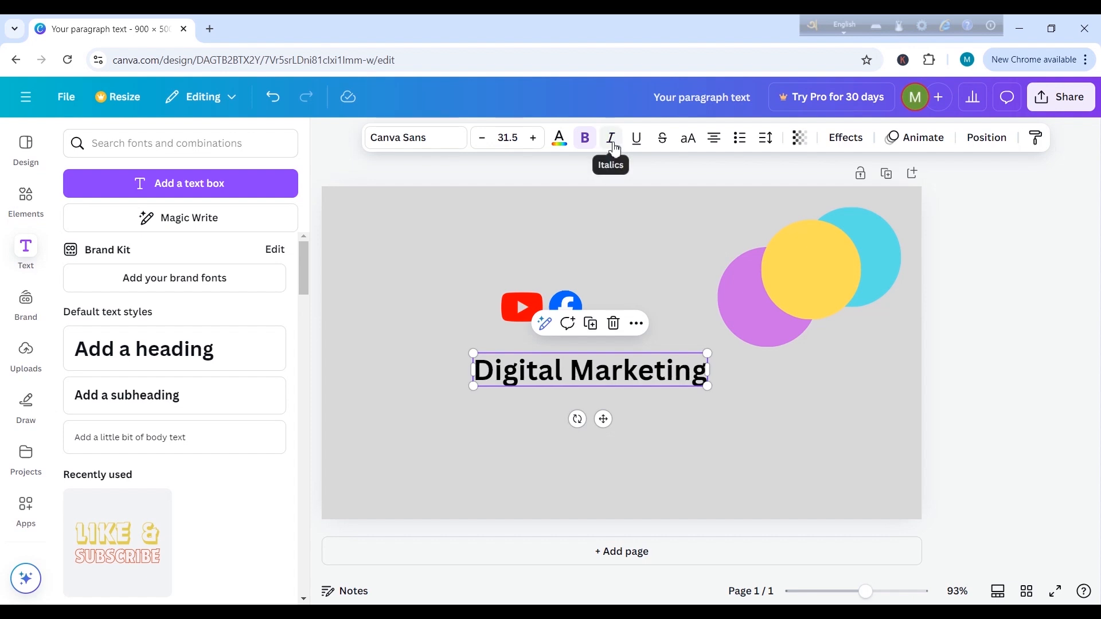
{"action": "left_click", "coordinate": [615, 149]}
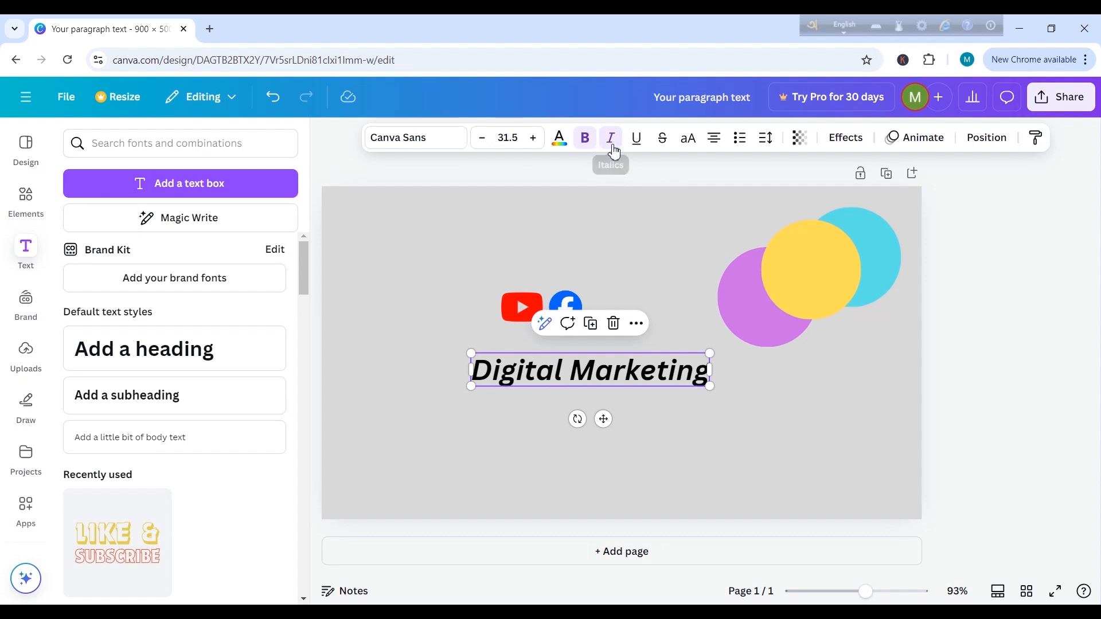
{"action": "left_click", "coordinate": [612, 150]}
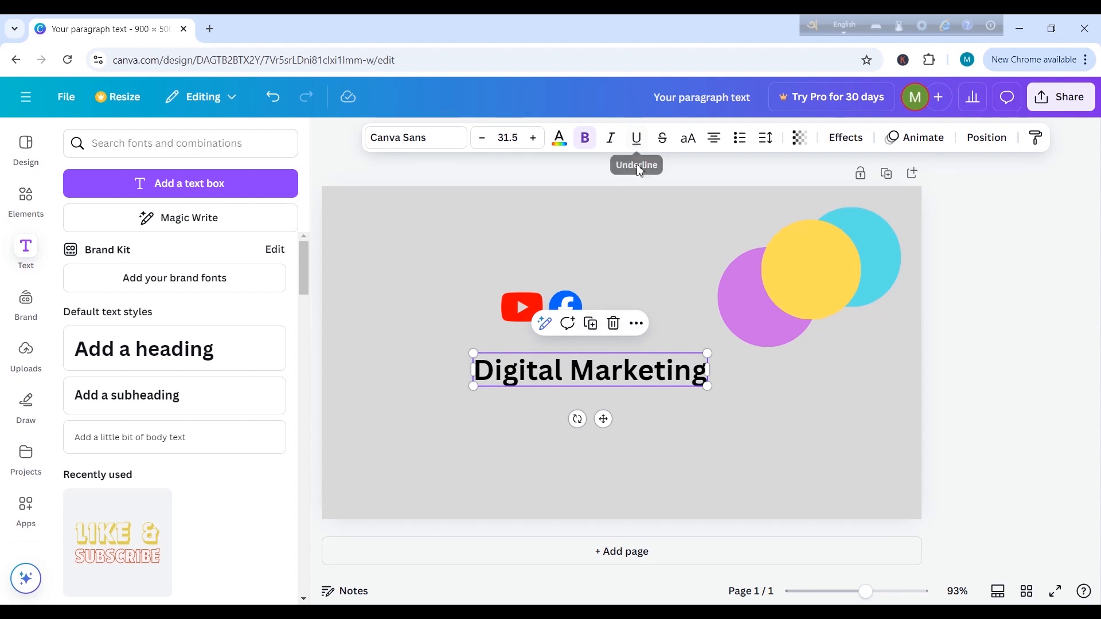
Step: Underline the "Digital Marketing" text and undo the underline
{"action": "left_click", "coordinate": [637, 145]}
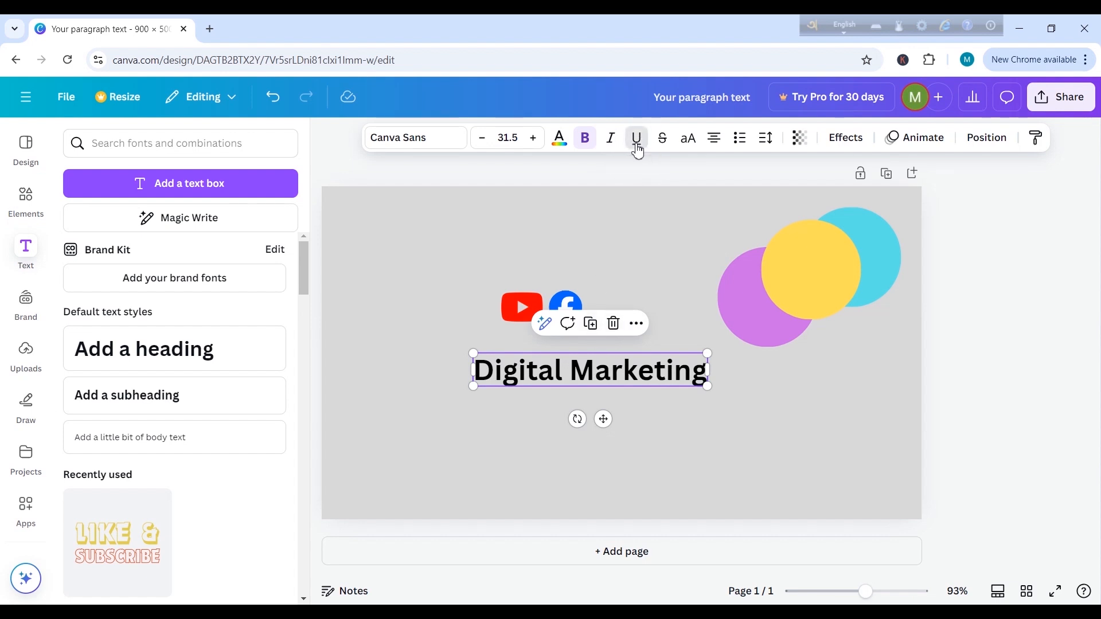
{"action": "left_click", "coordinate": [655, 422]}
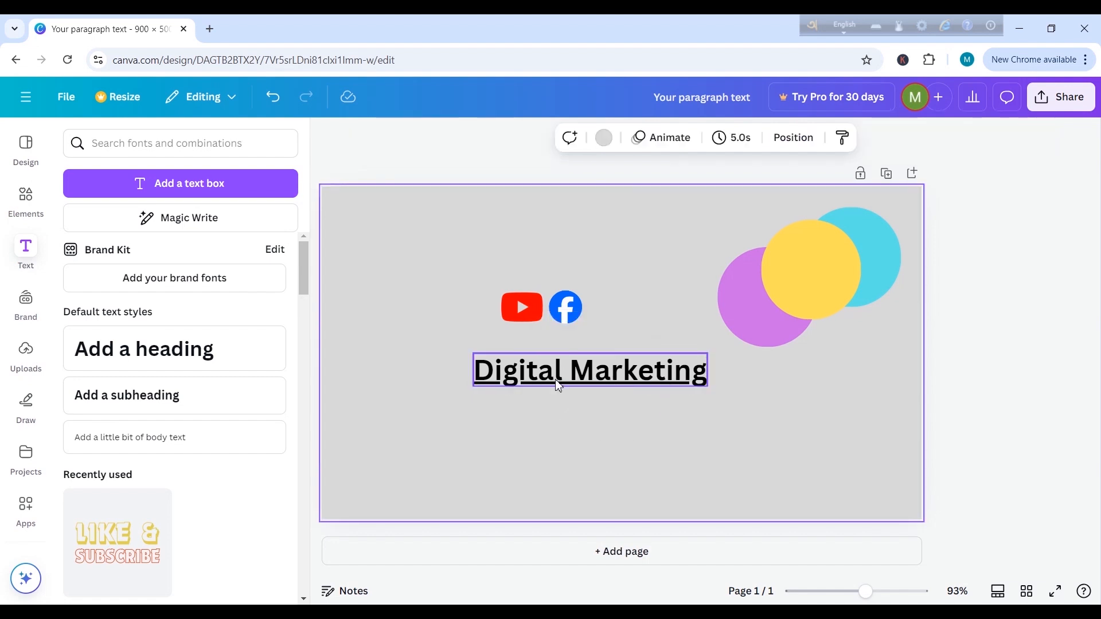
{"action": "key", "text": "ctrl+z"}
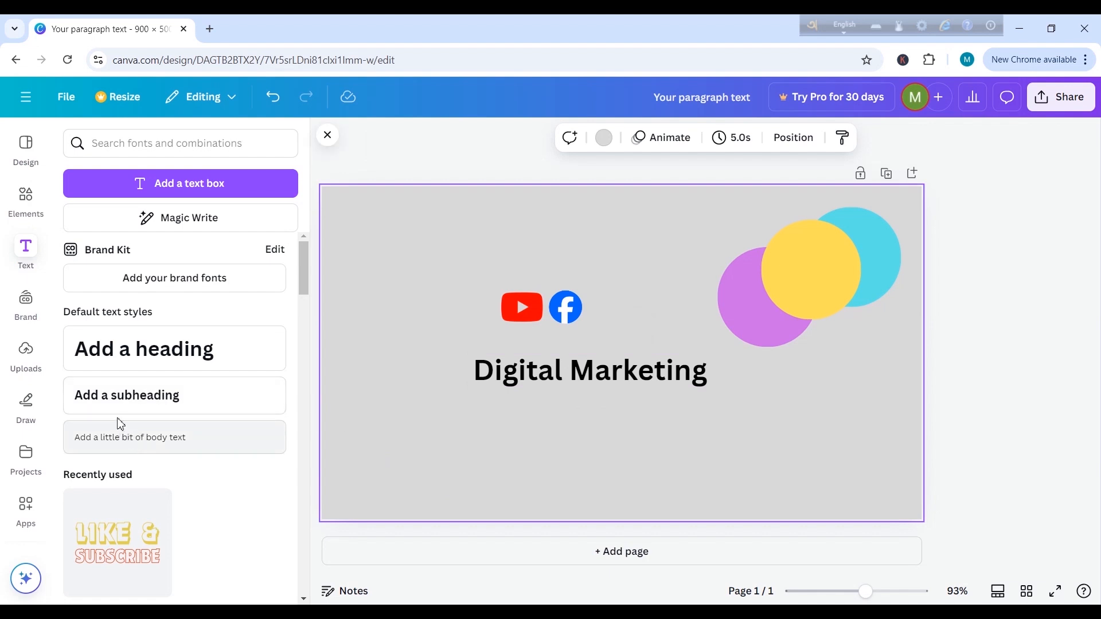
Step: Add a subheading reading "Data Entry" and move it above the YouTube and Facebook logos
{"action": "left_click", "coordinate": [164, 405]}
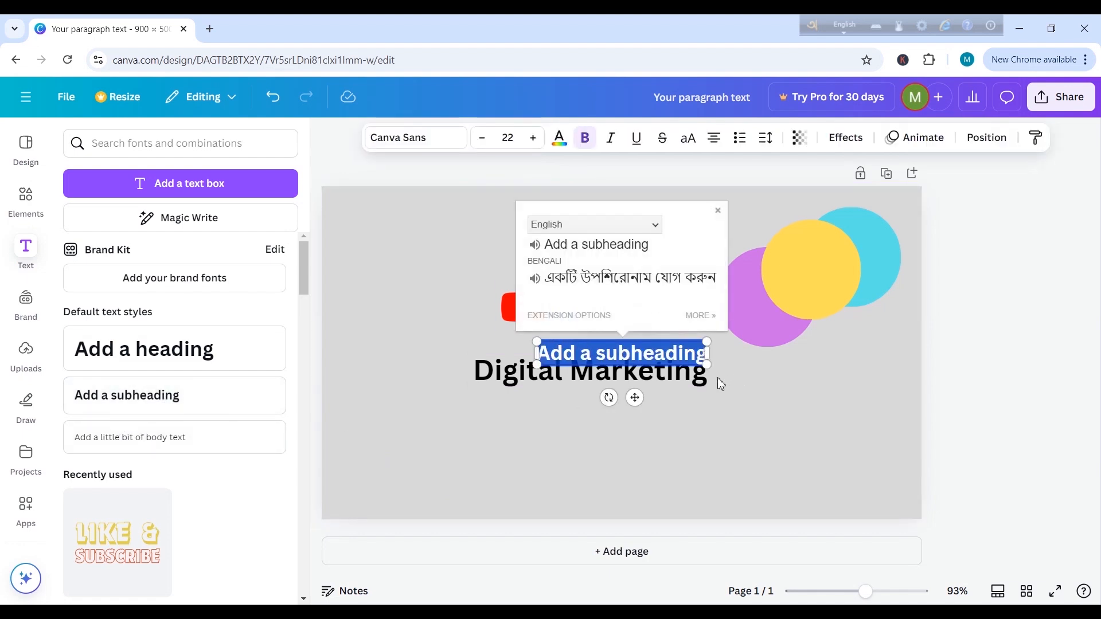
{"action": "left_click_drag", "start_coordinate": [540, 353], "coordinate": [710, 353]}
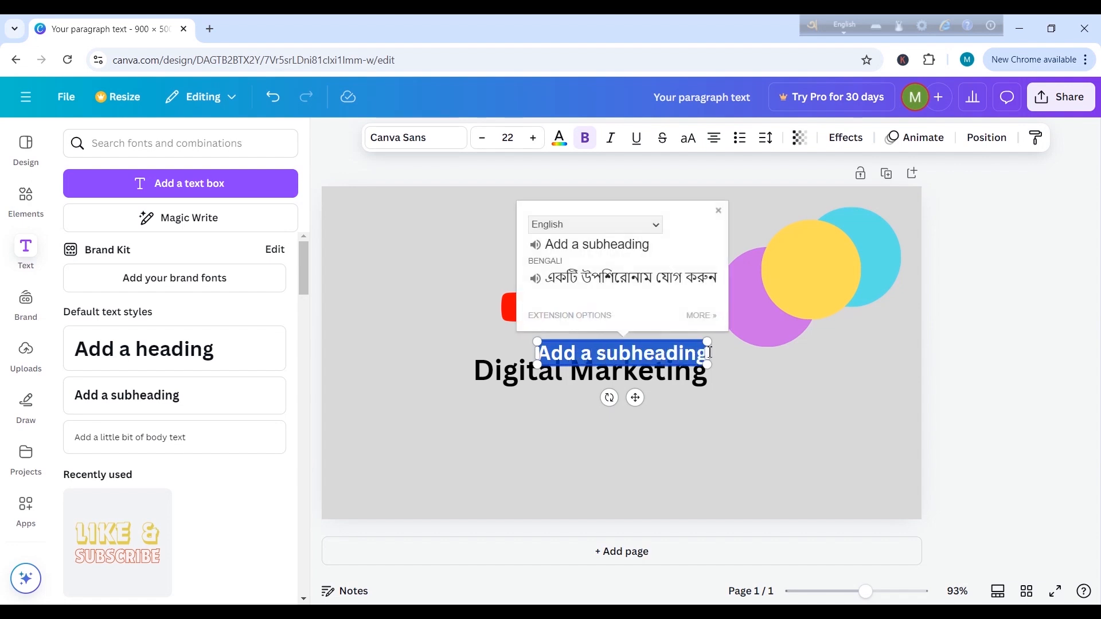
{"action": "key", "text": "BackSpace"}
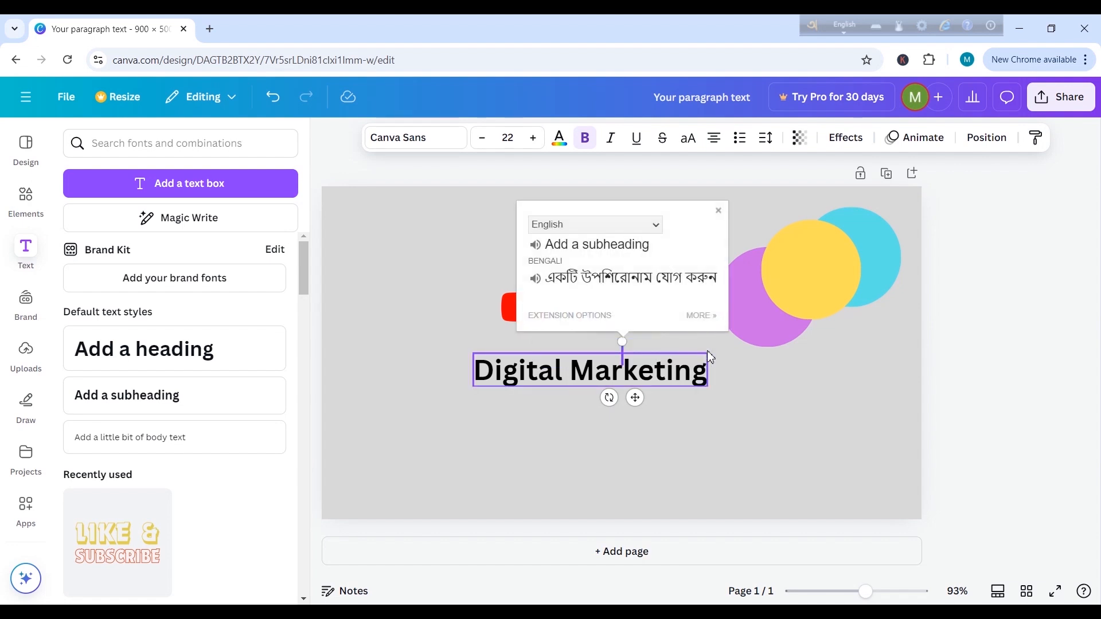
{"action": "type", "text": "Da"}
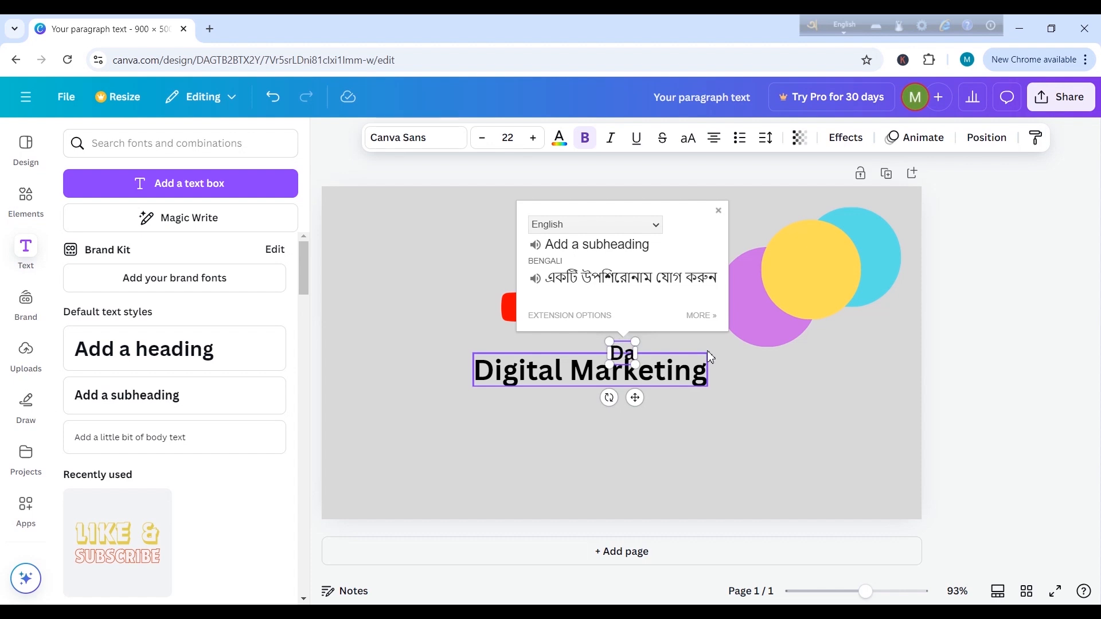
{"action": "type", "text": "ta"}
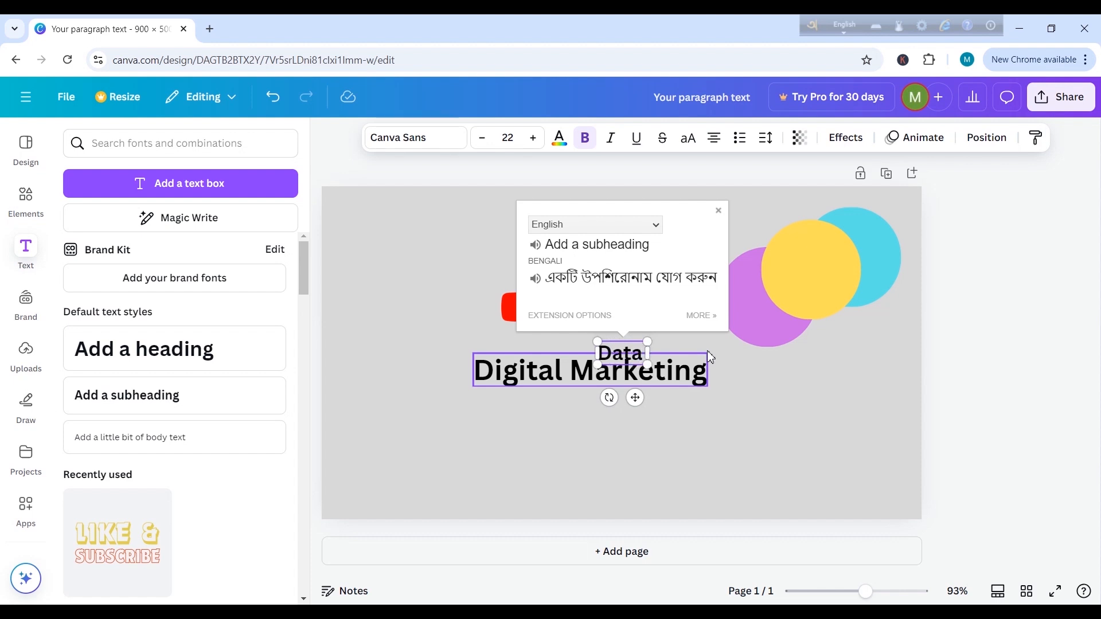
{"action": "type", "text": " Entry"}
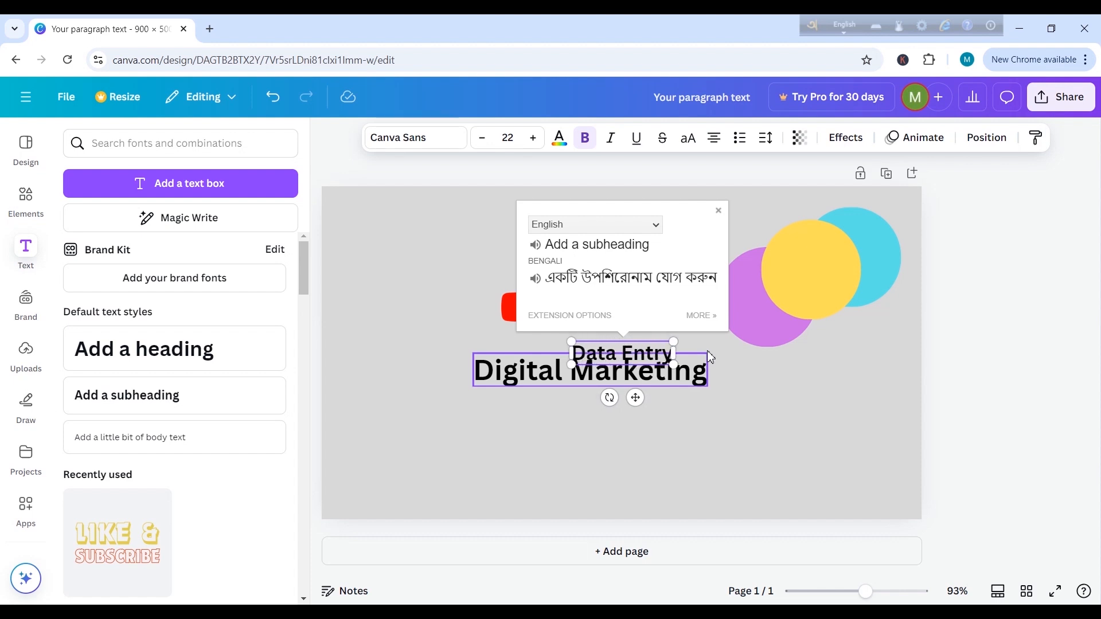
{"action": "left_click", "coordinate": [786, 361]}
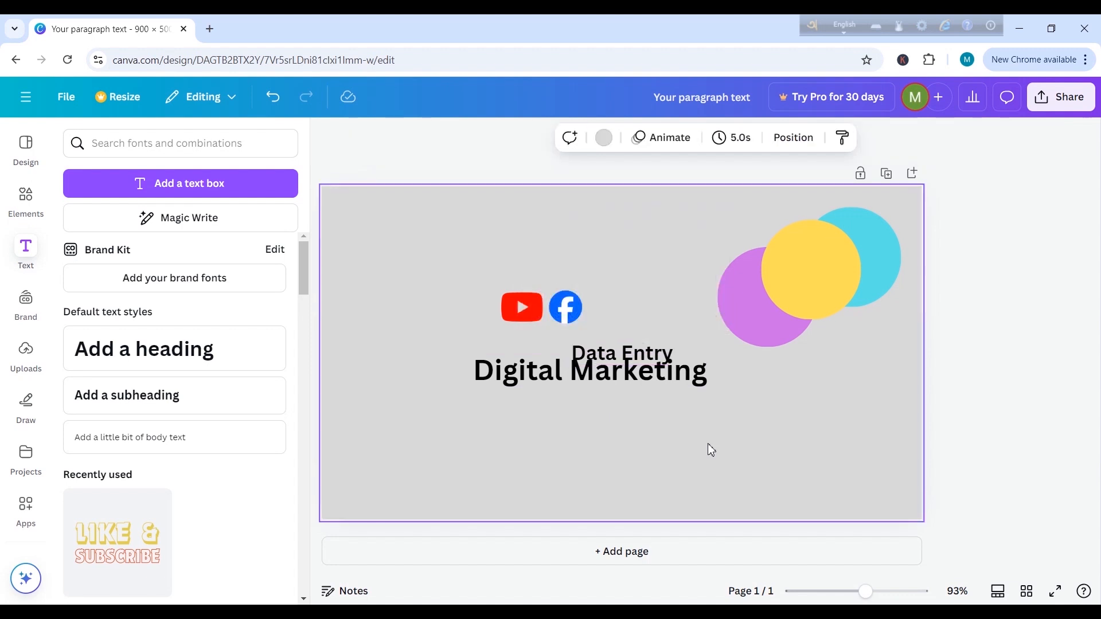
{"action": "left_click_drag", "start_coordinate": [645, 352], "coordinate": [591, 237]}
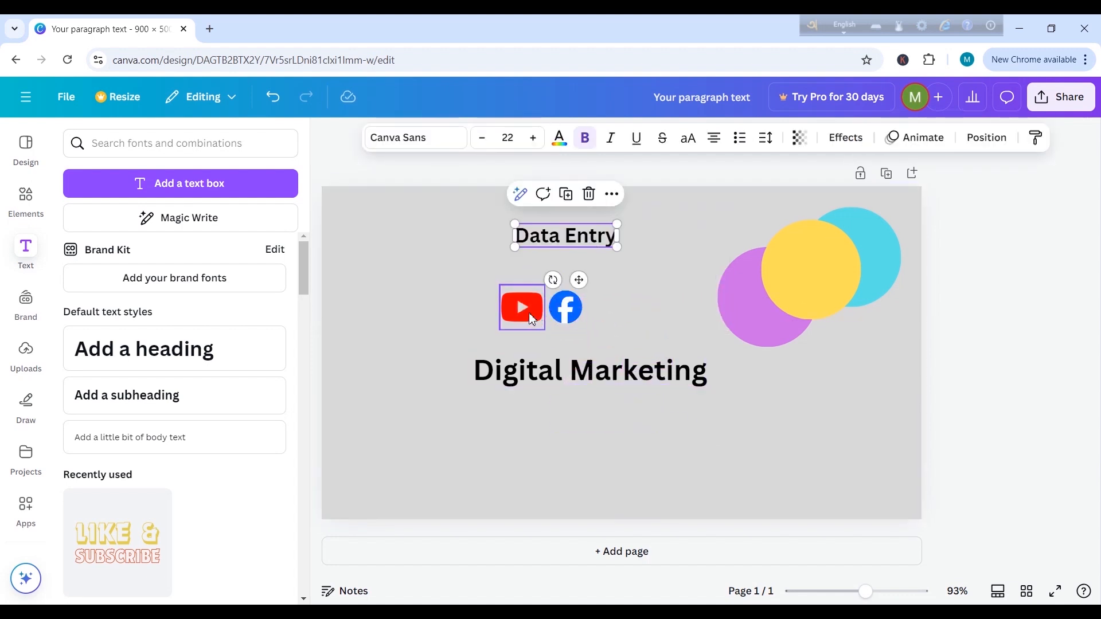
Step: Move the YouTube and Facebook logos leftward on the canvas, keeping them side by side
{"action": "left_click", "coordinate": [532, 318]}
{"action": "left_click_drag", "start_coordinate": [531, 319], "coordinate": [412, 325]}
{"action": "left_click_drag", "start_coordinate": [569, 321], "coordinate": [450, 329]}
Step: Move "Data Entry" down beside the Facebook logo and place "Digital Marketing" above it
{"action": "left_click", "coordinate": [581, 223]}
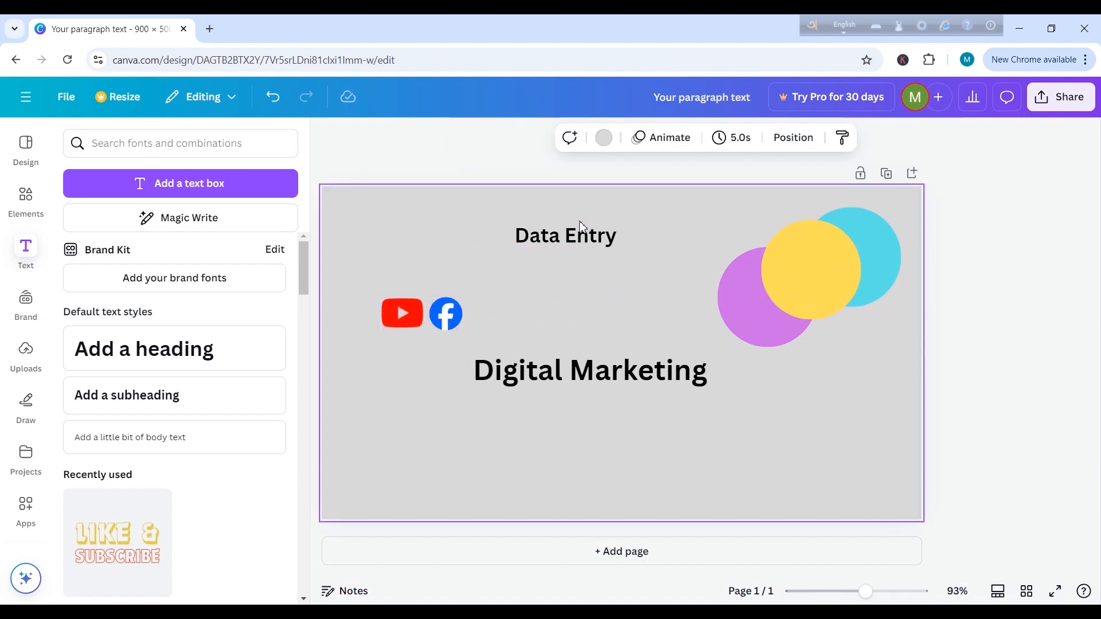
{"action": "left_click_drag", "start_coordinate": [584, 235], "coordinate": [579, 323]}
{"action": "left_click", "coordinate": [609, 380]}
{"action": "left_click_drag", "start_coordinate": [608, 379], "coordinate": [606, 283]}
Step: Enlarge the "Data Entry" text to nearly the letter size of "Digital Marketing"
{"action": "left_click", "coordinate": [554, 330]}
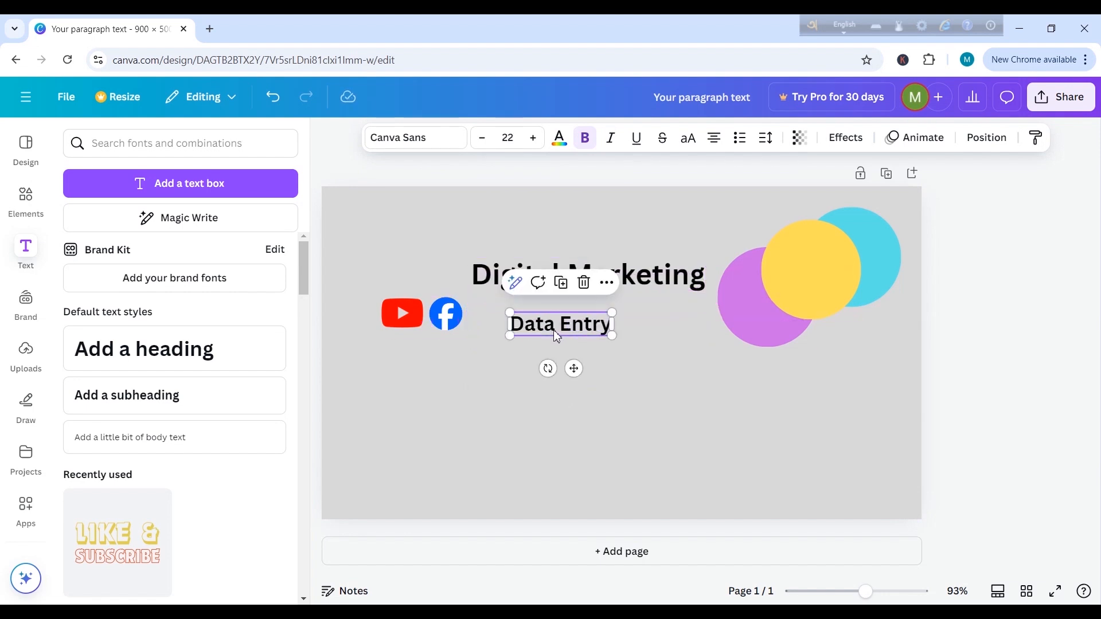
{"action": "left_click_drag", "start_coordinate": [613, 337], "coordinate": [658, 348]}
{"action": "left_click", "coordinate": [674, 434]}
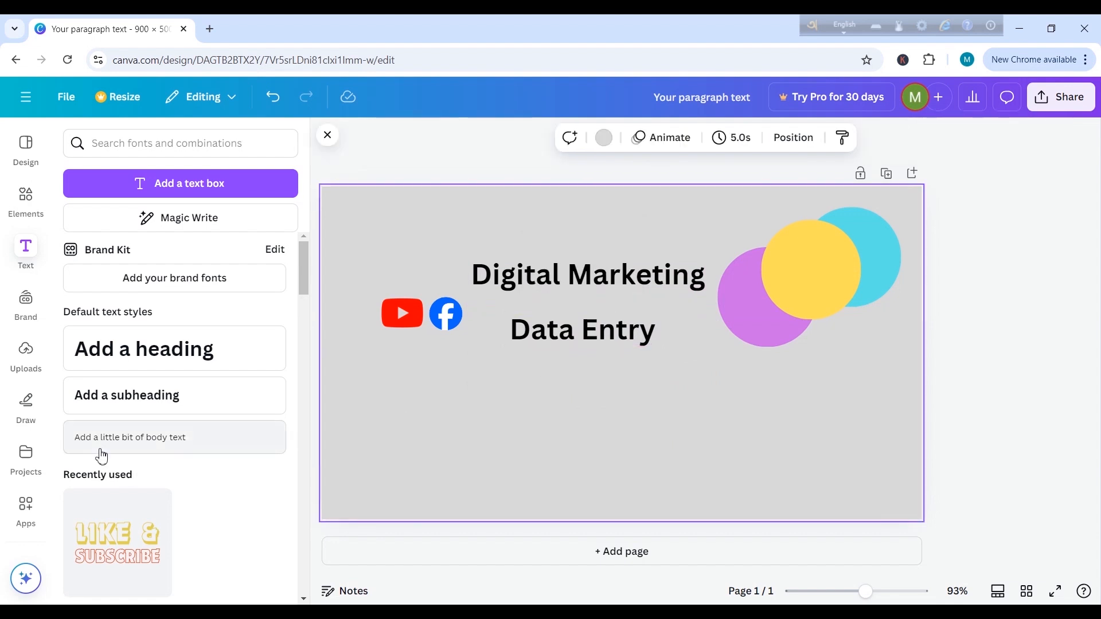
Step: Add a body text reading "YouTube Marketing" and move it down into the empty space below "Data Entry"
{"action": "left_click", "coordinate": [161, 446]}
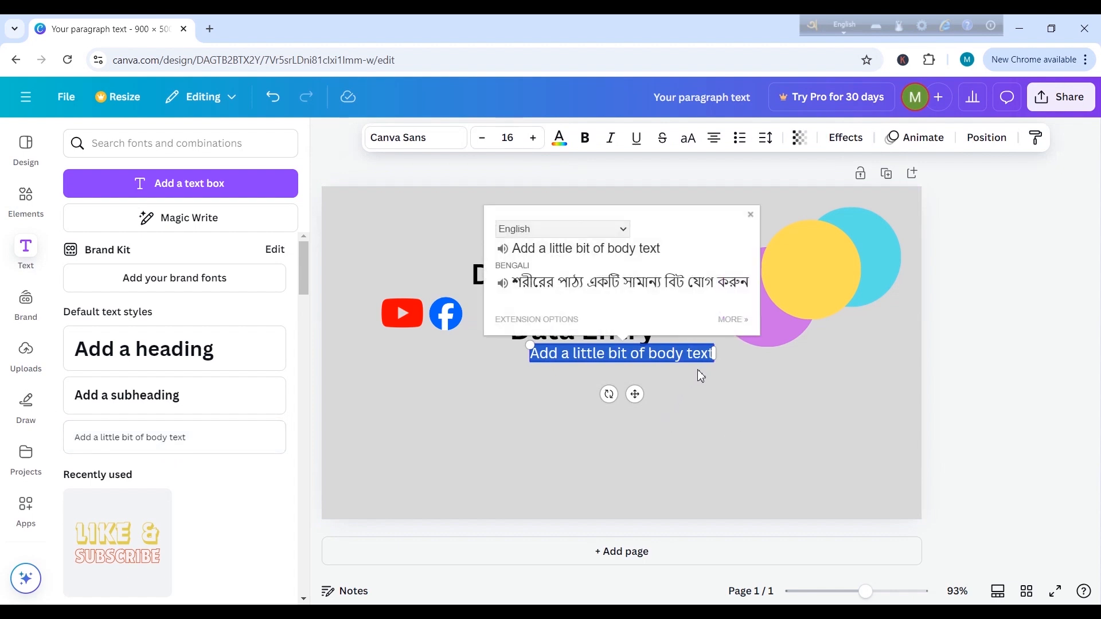
{"action": "left_click", "coordinate": [697, 386]}
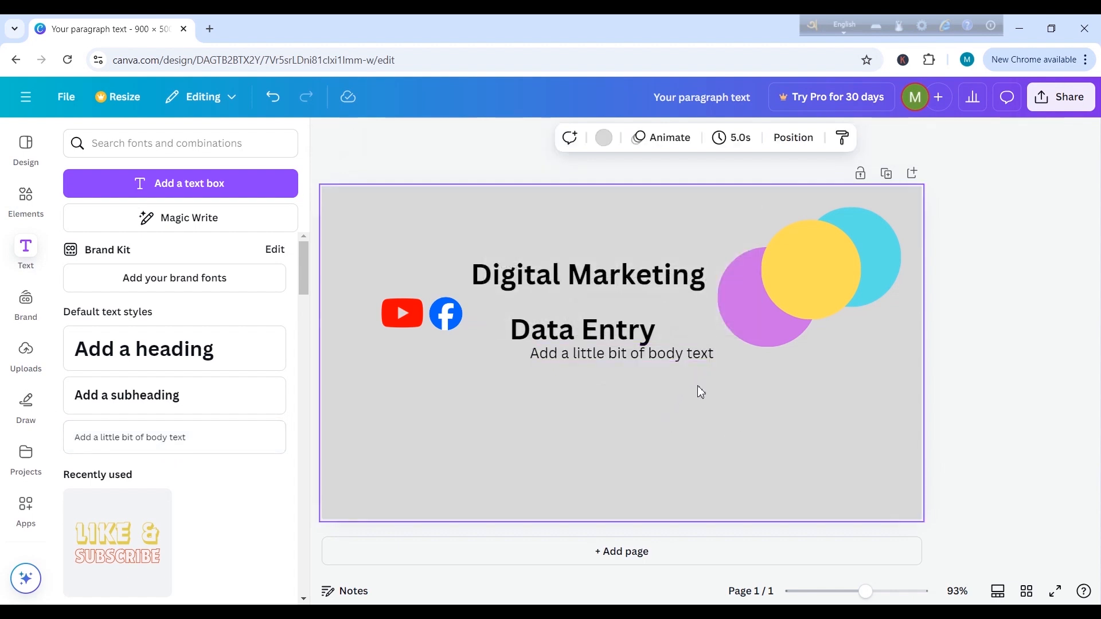
{"action": "left_click", "coordinate": [576, 353]}
{"action": "left_click_drag", "start_coordinate": [530, 353], "coordinate": [716, 361]}
{"action": "key", "text": "BackSpace"}
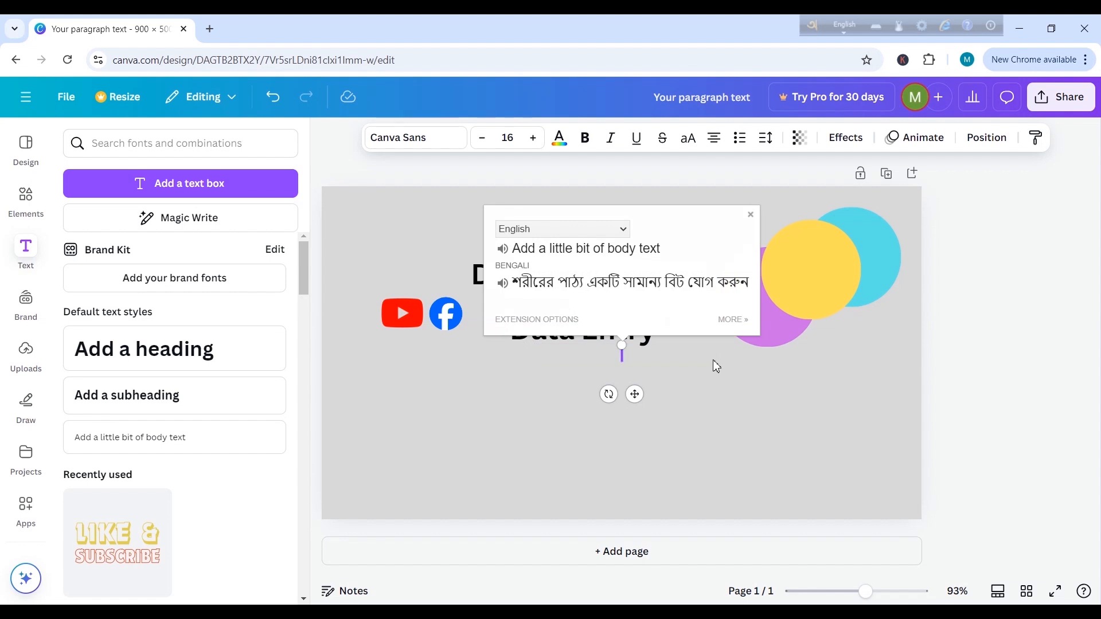
{"action": "type", "text": "Youtub"}
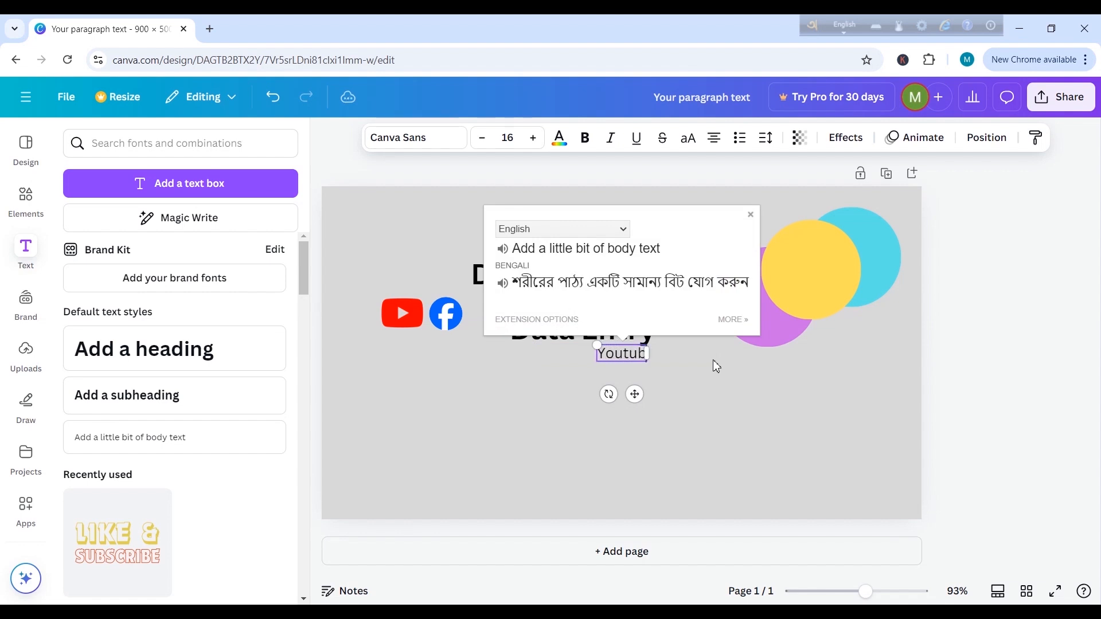
{"action": "type", "text": "e M"}
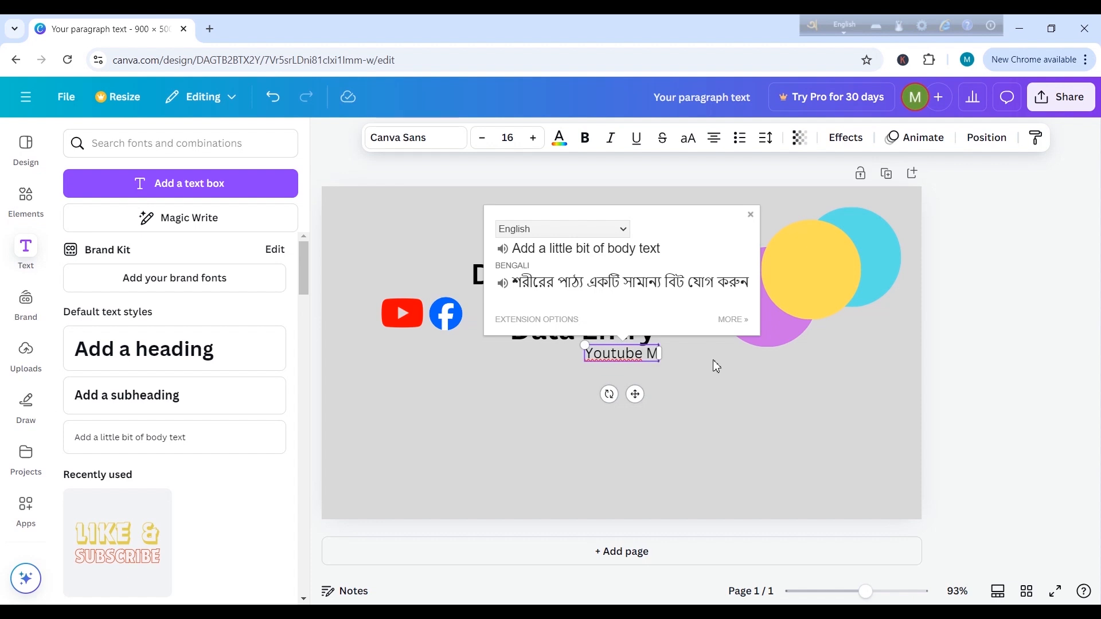
{"action": "type", "text": "arketin"}
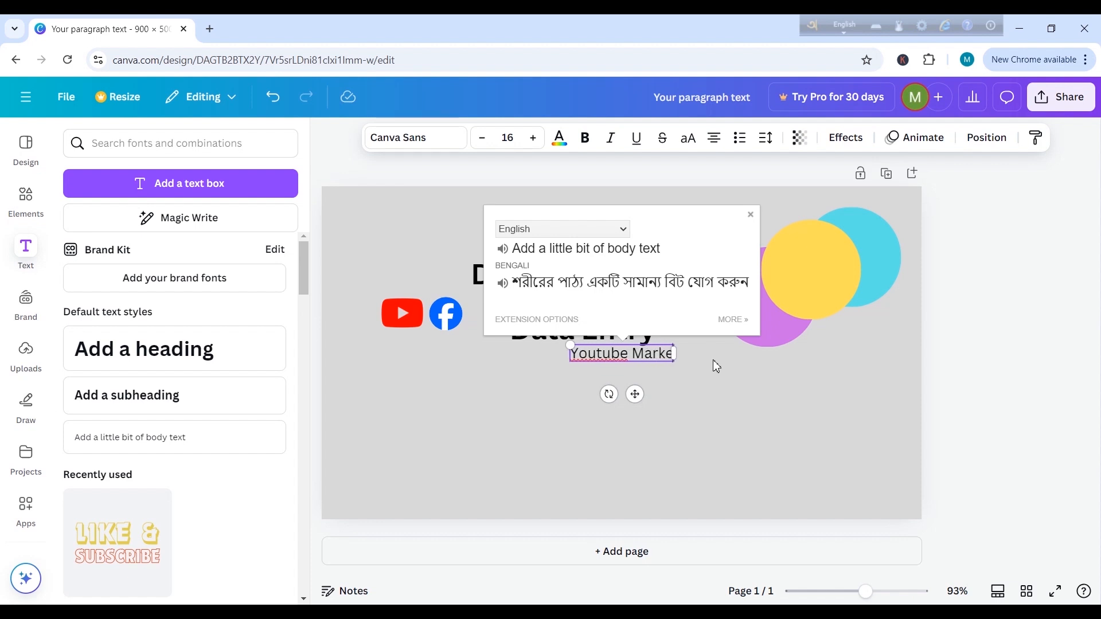
{"action": "type", "text": "g"}
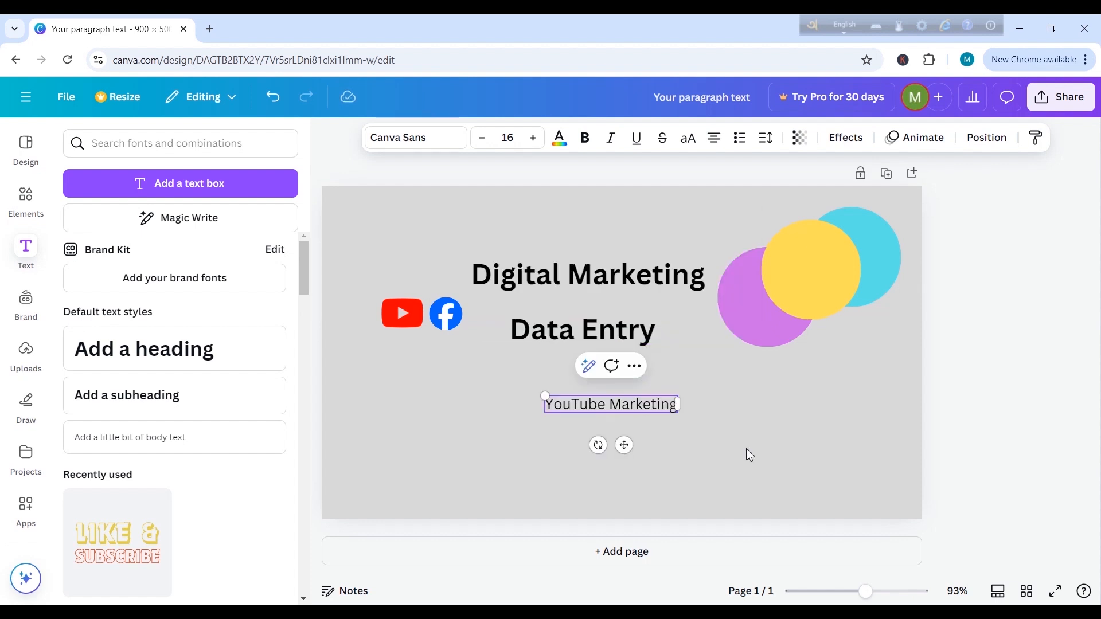
{"action": "left_click", "coordinate": [750, 455]}
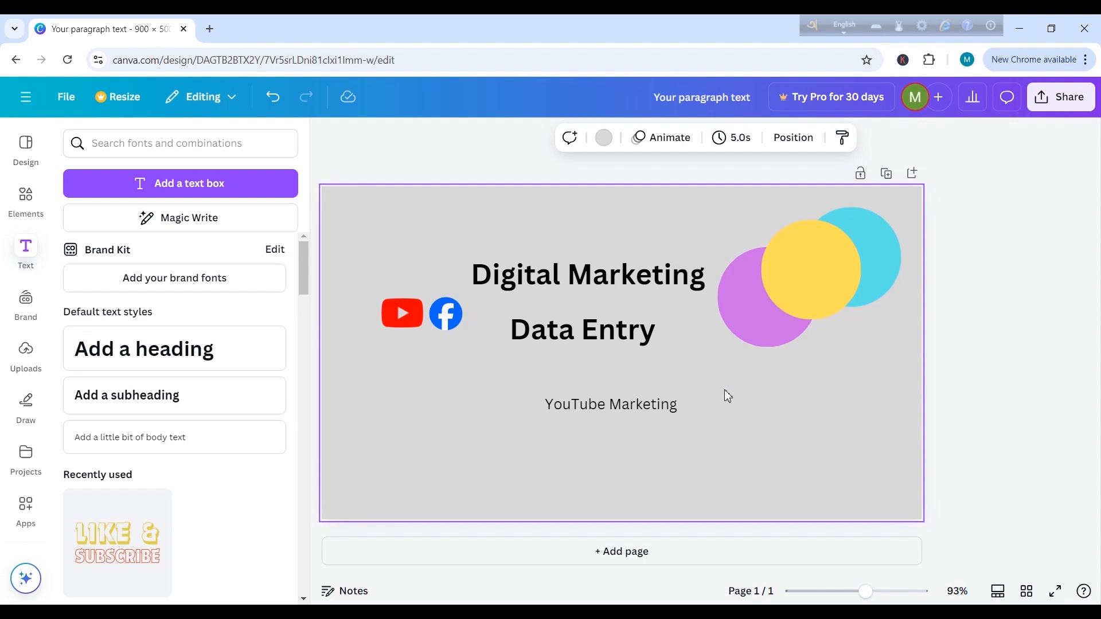
Step: Make the "YouTube Marketing" text bold and move it directly beneath "Data Entry"
{"action": "left_click", "coordinate": [660, 411]}
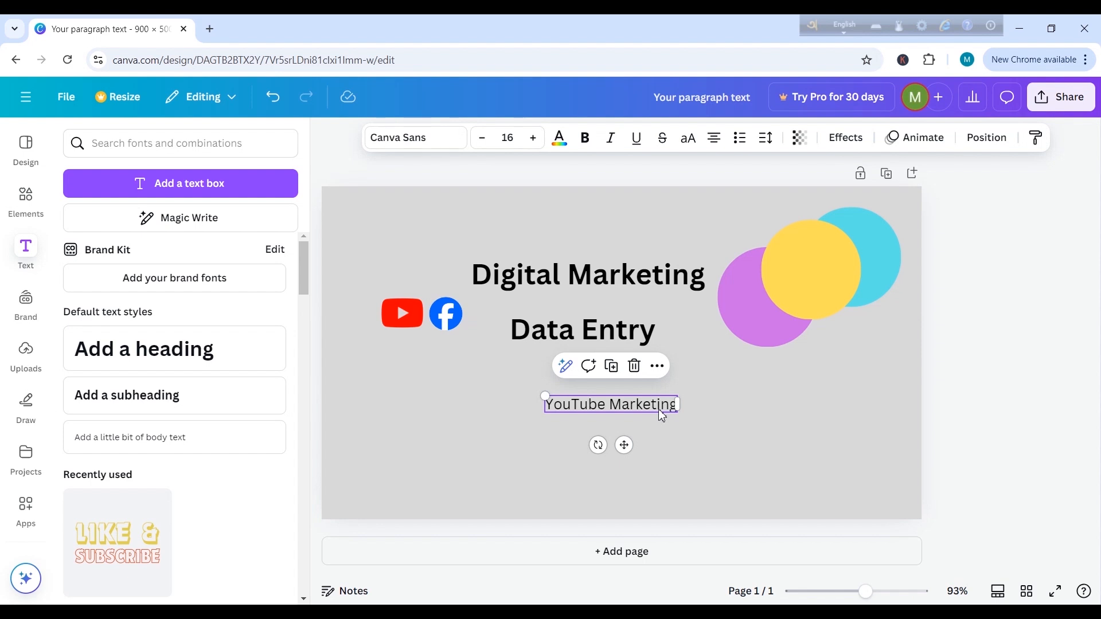
{"action": "left_click", "coordinate": [586, 138]}
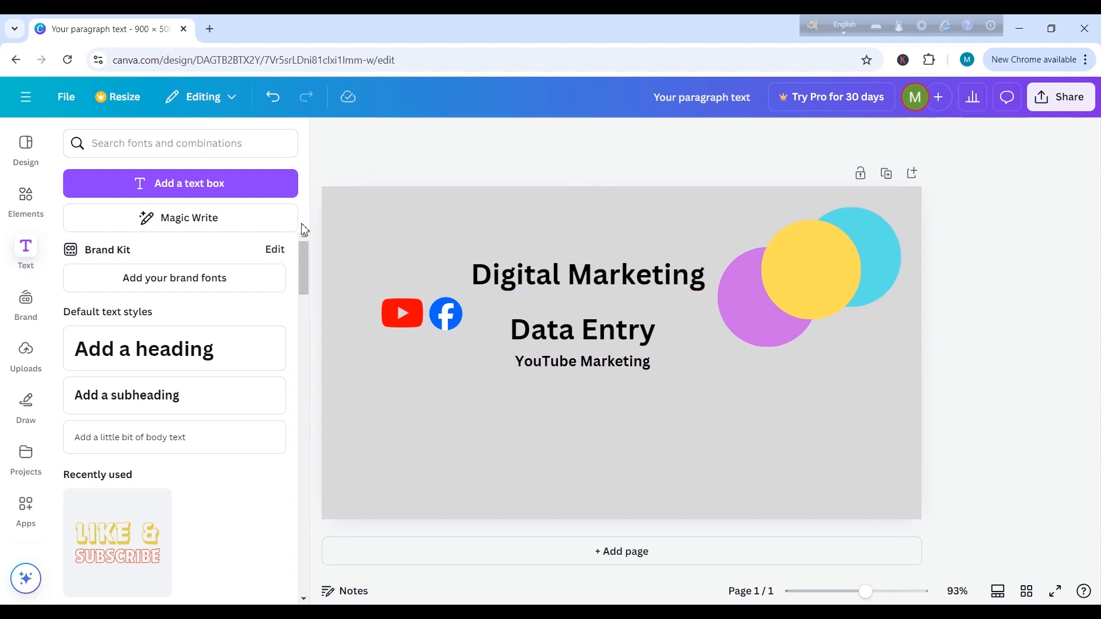
{"action": "left_click", "coordinate": [184, 192]}
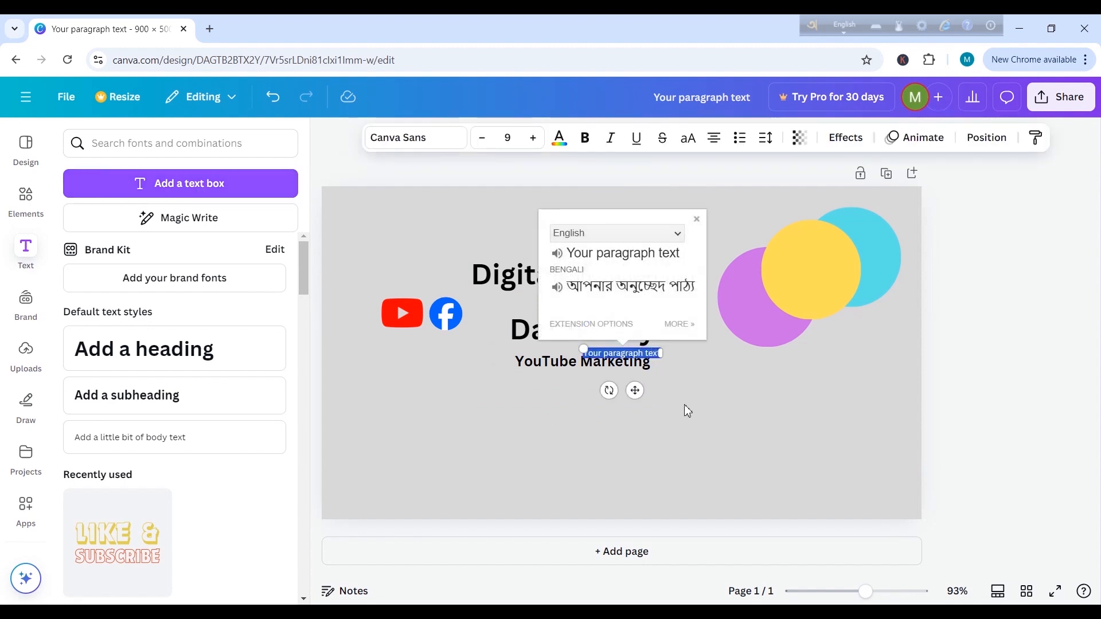
{"action": "left_click", "coordinate": [721, 399]}
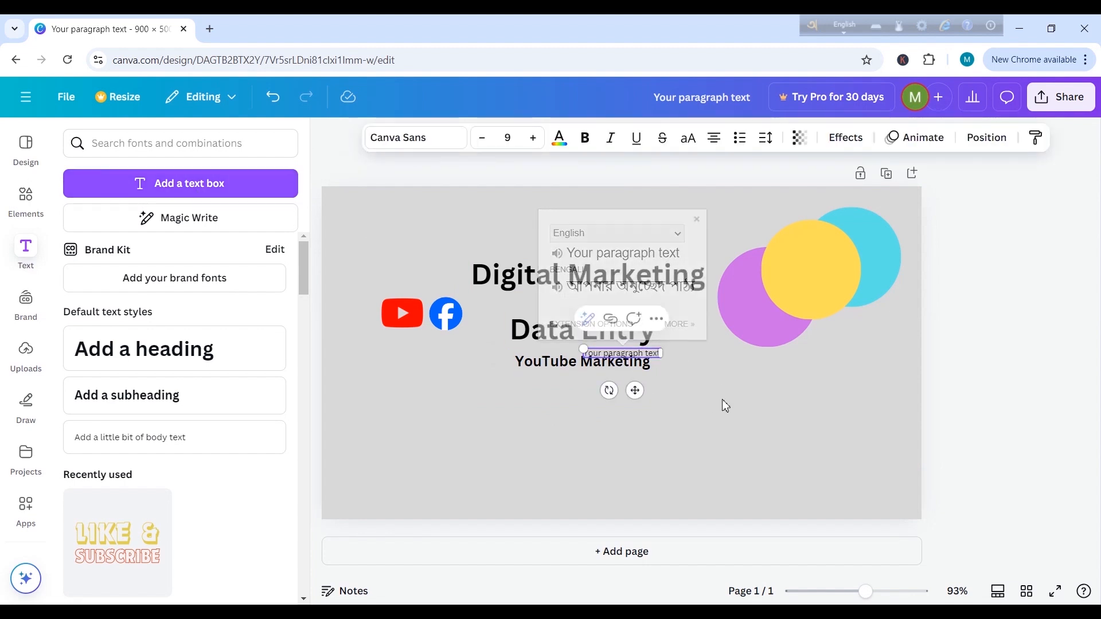
{"action": "left_click", "coordinate": [647, 353]}
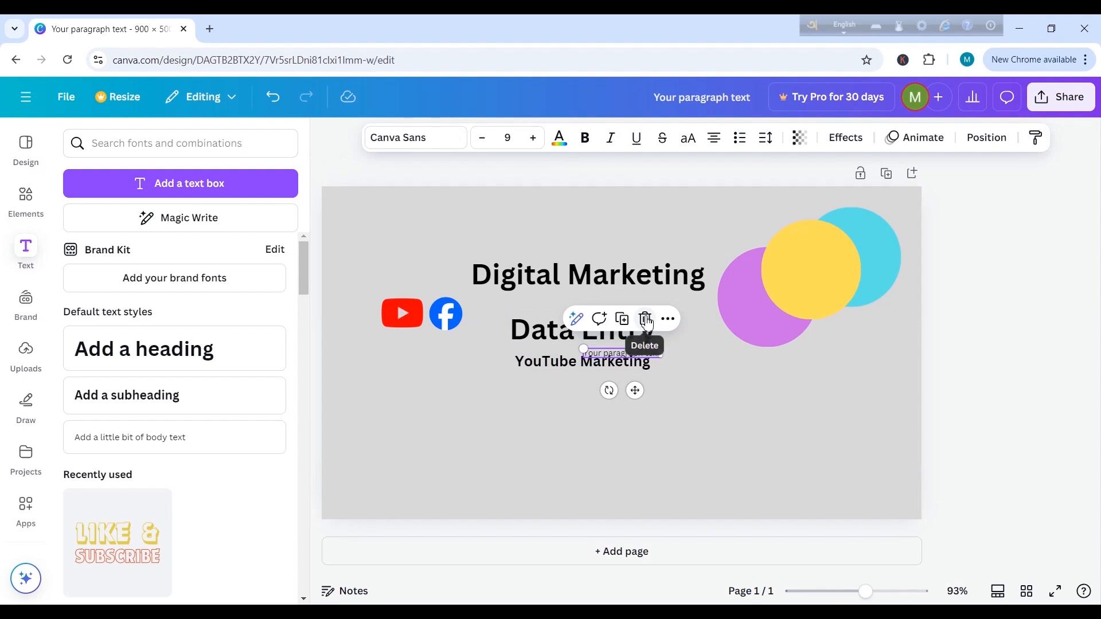
{"action": "left_click", "coordinate": [644, 319]}
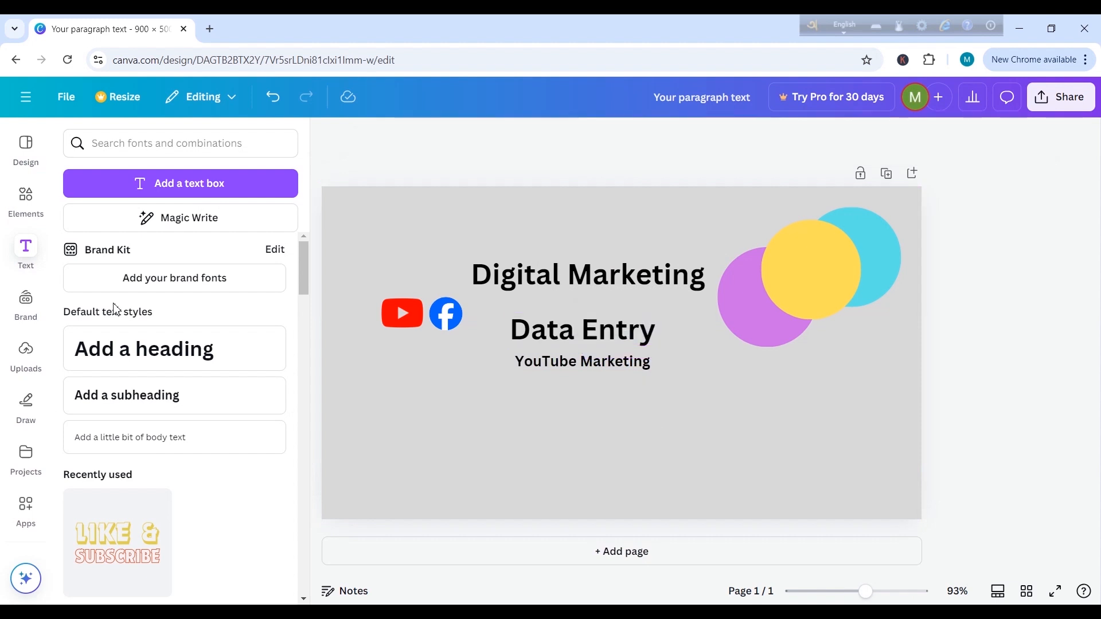
Step: Add a subheading reading "Facebook Marketing" and move it below the "YouTube Marketing" text
{"action": "left_click", "coordinate": [168, 405]}
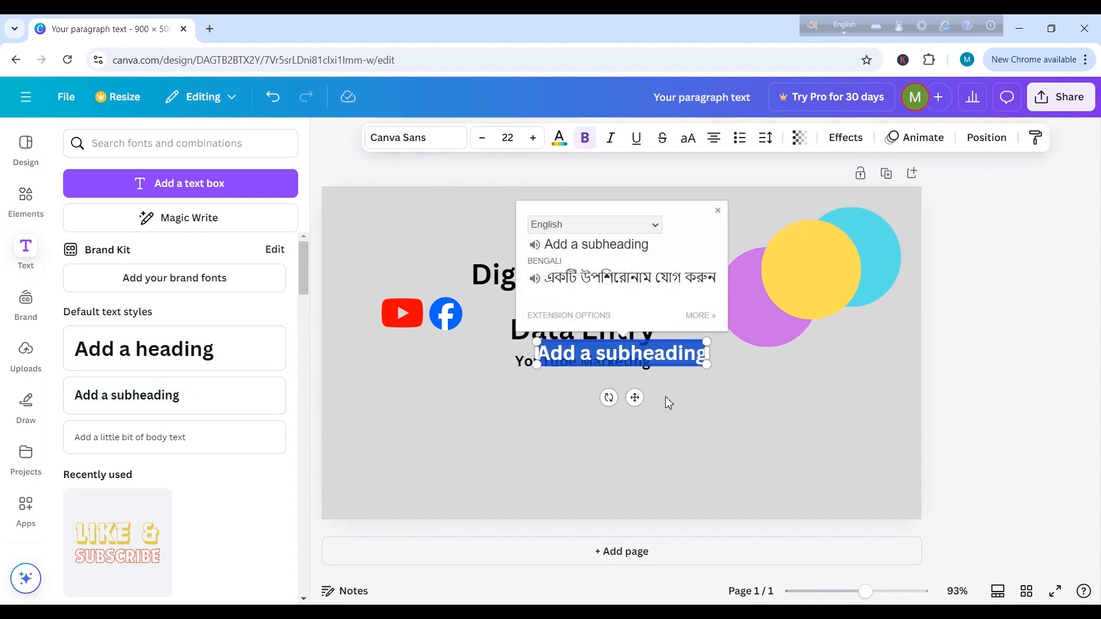
{"action": "left_click", "coordinate": [669, 398]}
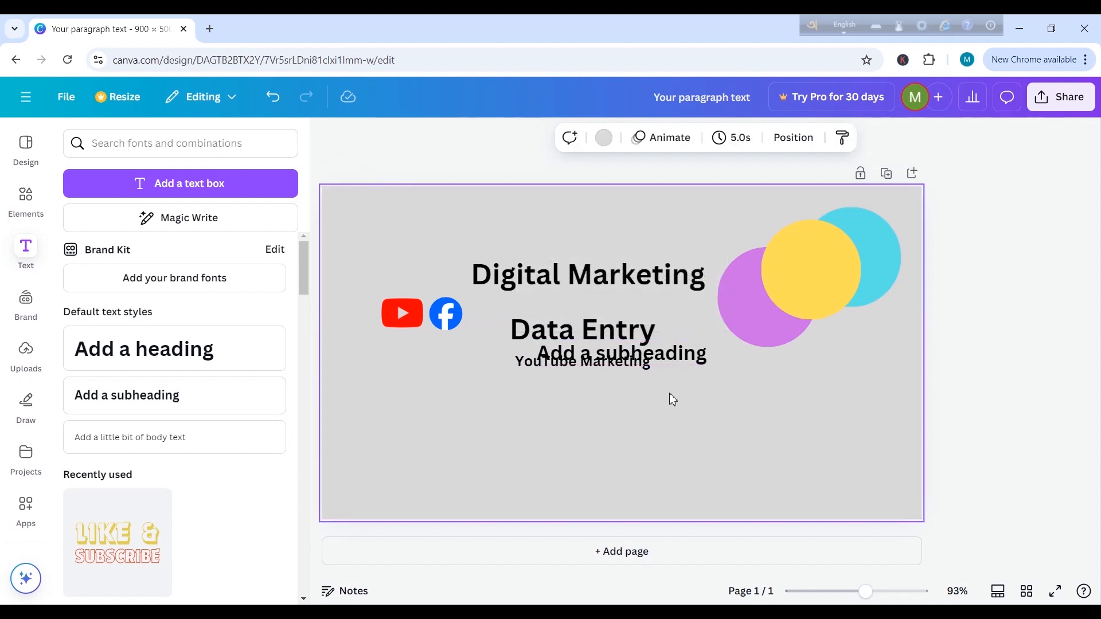
{"action": "left_click", "coordinate": [548, 360]}
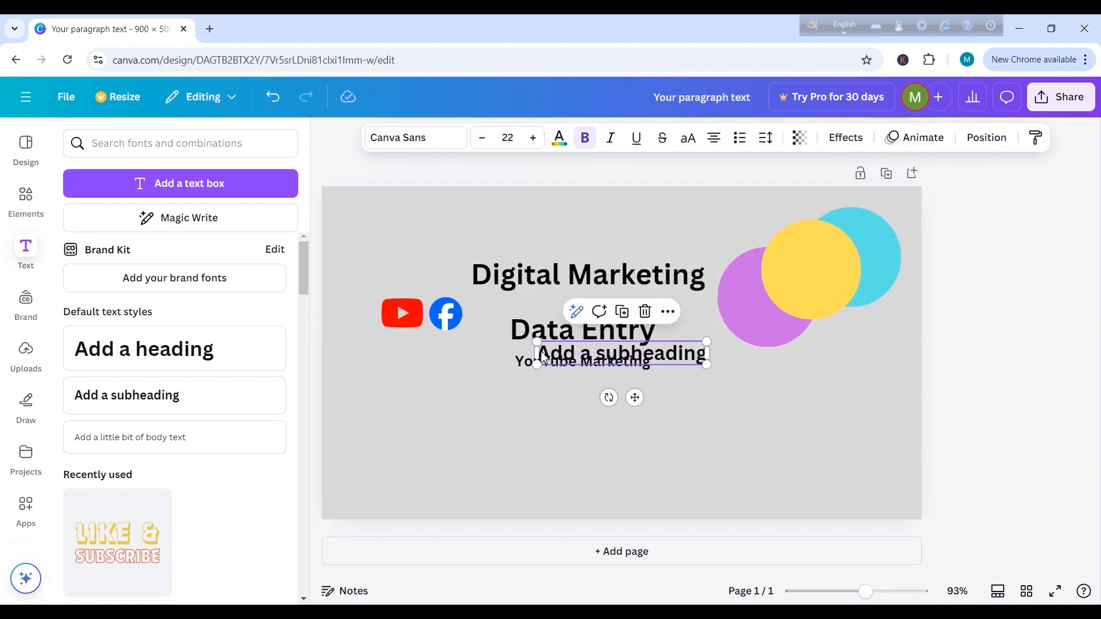
{"action": "double_click", "coordinate": [618, 358]}
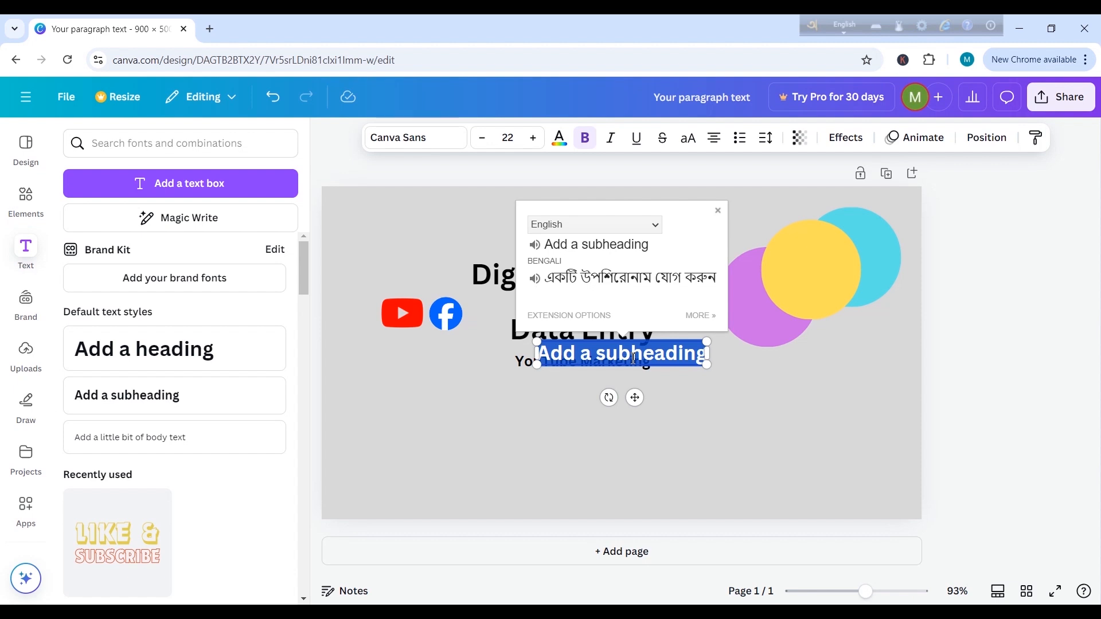
{"action": "key", "text": "BackSpace"}
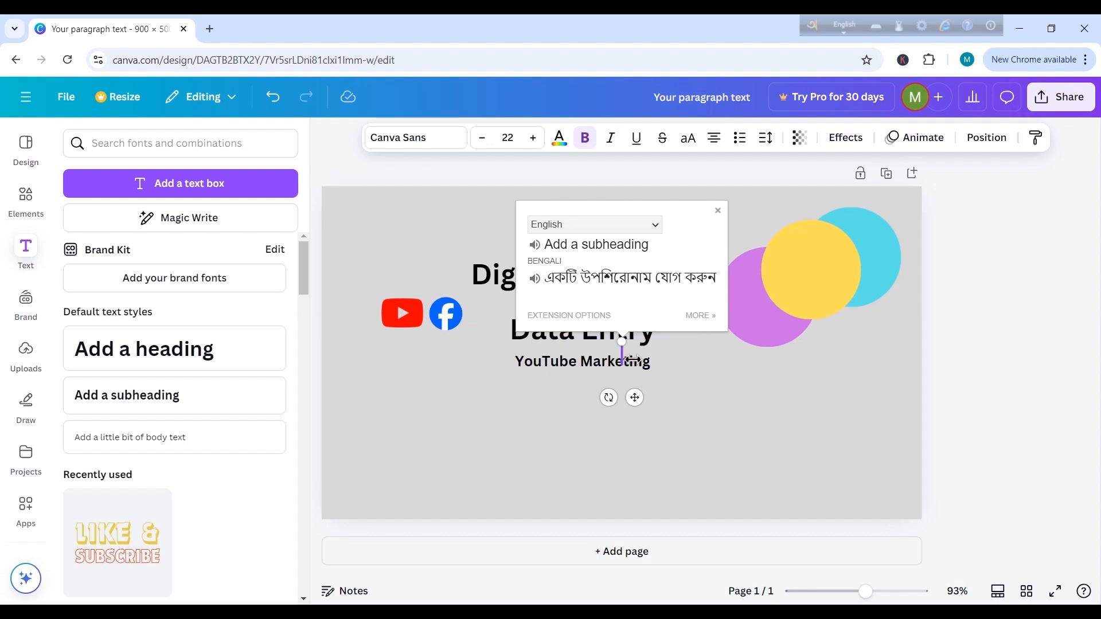
{"action": "type", "text": "Fac"}
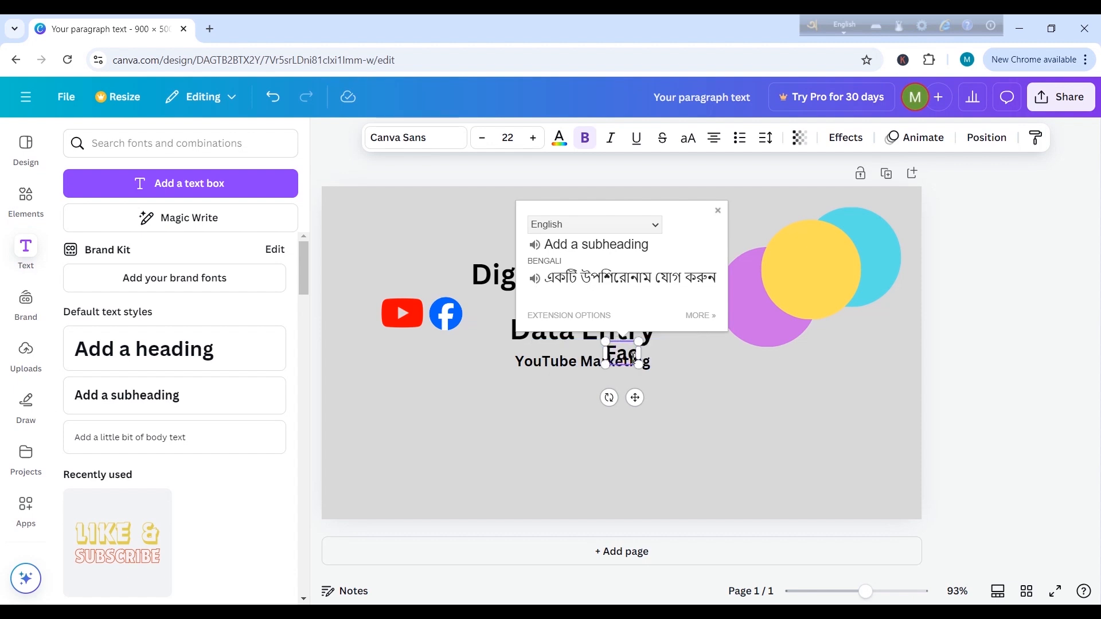
{"action": "type", "text": "ebook"}
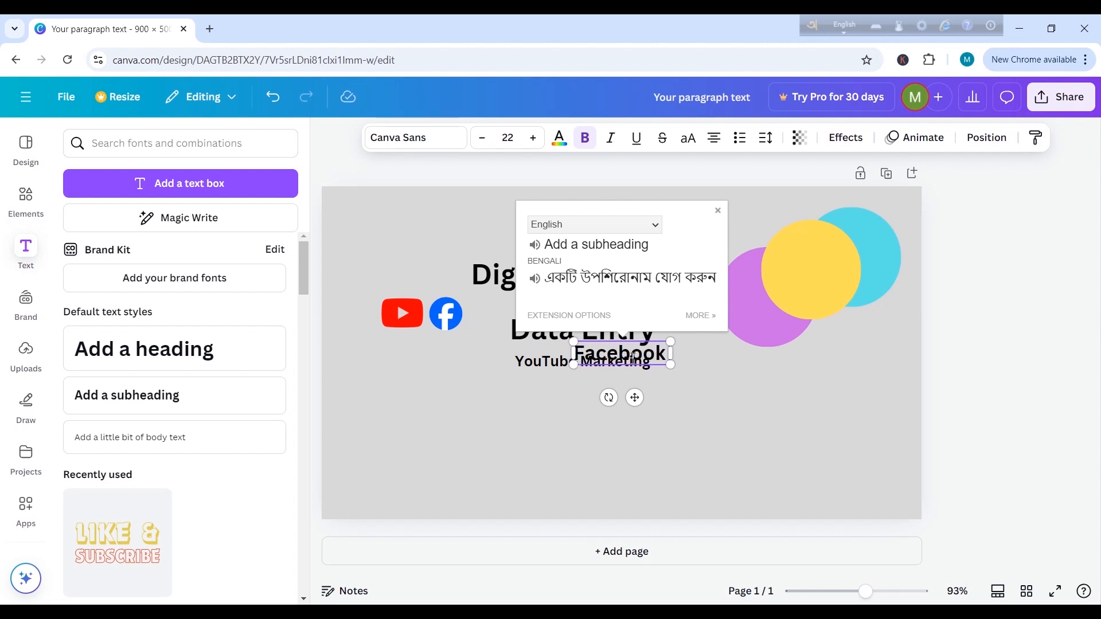
{"action": "type", "text": " Marketi"}
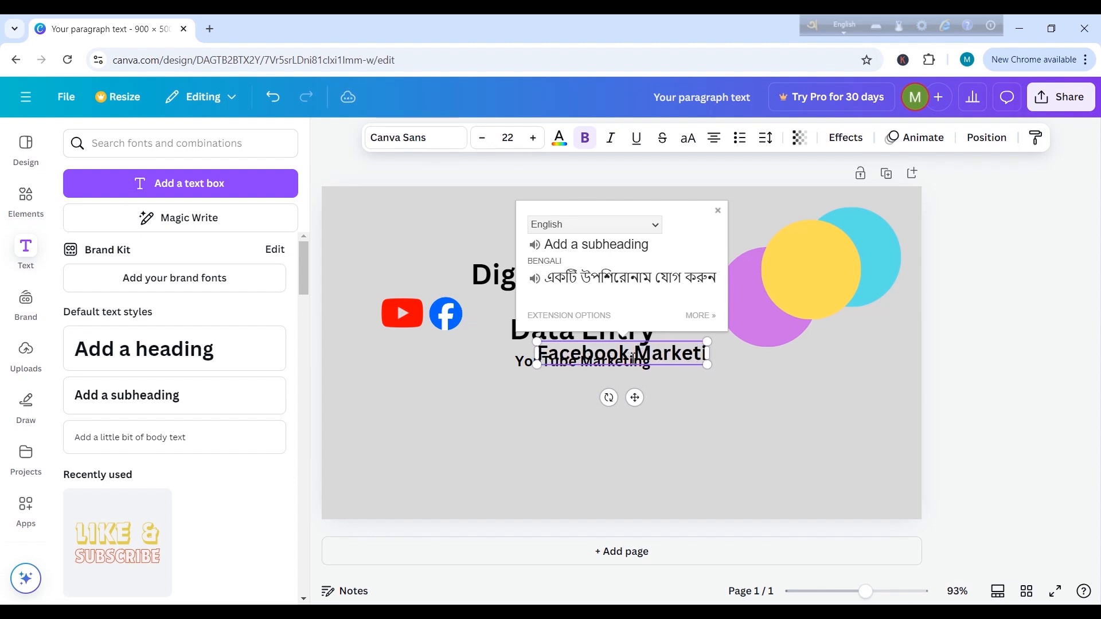
{"action": "type", "text": "ng"}
{"action": "left_click", "coordinate": [725, 401]}
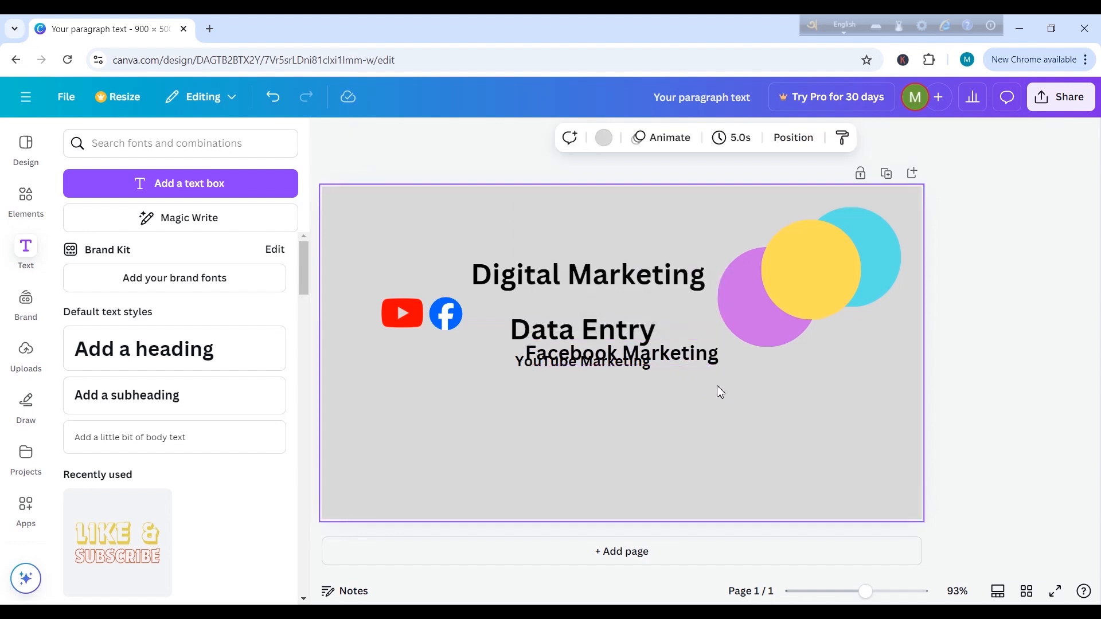
{"action": "left_click", "coordinate": [698, 359]}
{"action": "left_click_drag", "start_coordinate": [700, 361], "coordinate": [701, 418]}
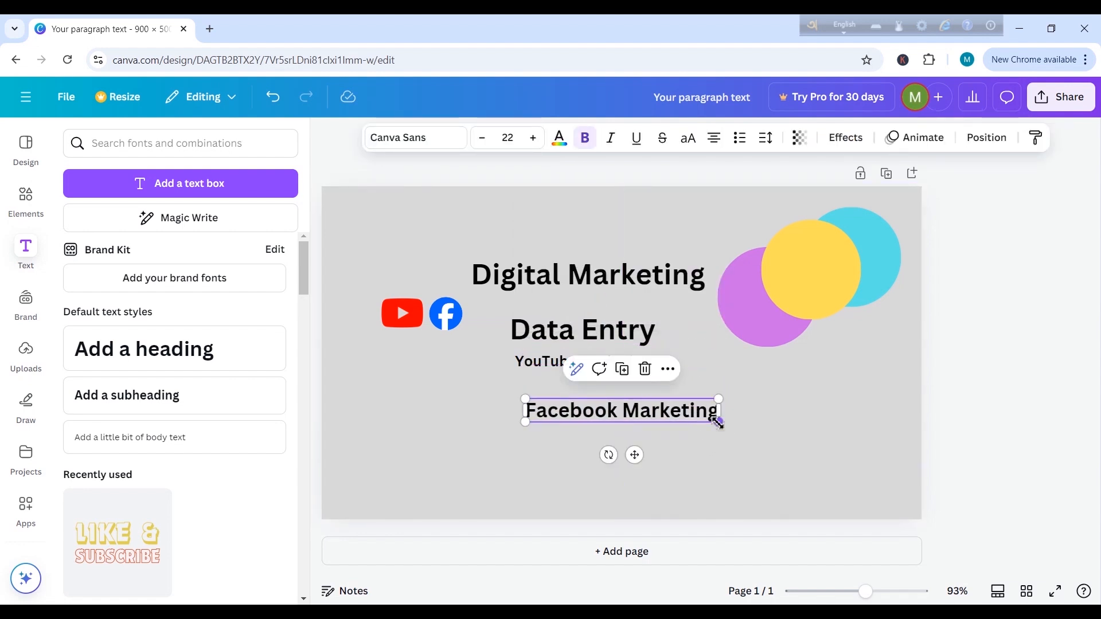